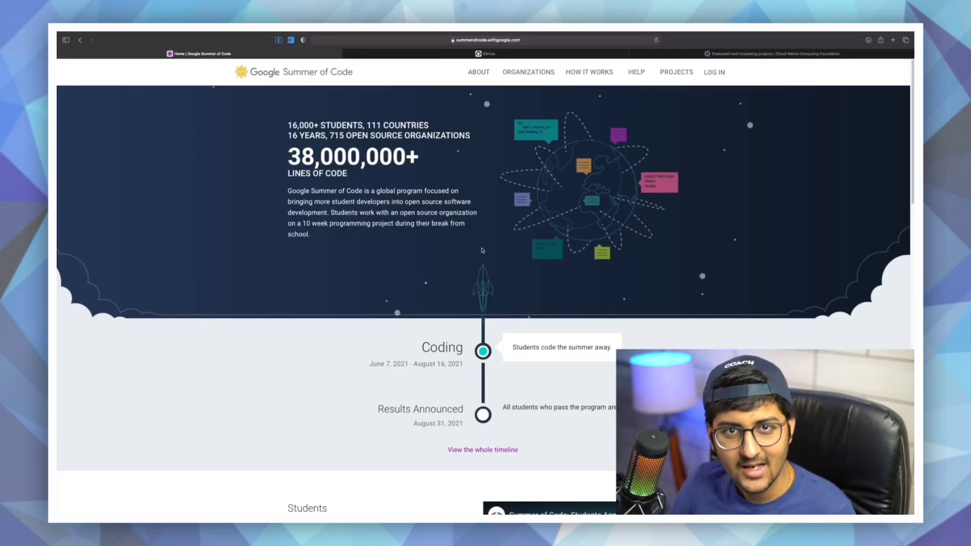
- Open the ORGANIZATIONS page from the Summer of Code home page
{"action": "left_click", "coordinate": [485, 40]}
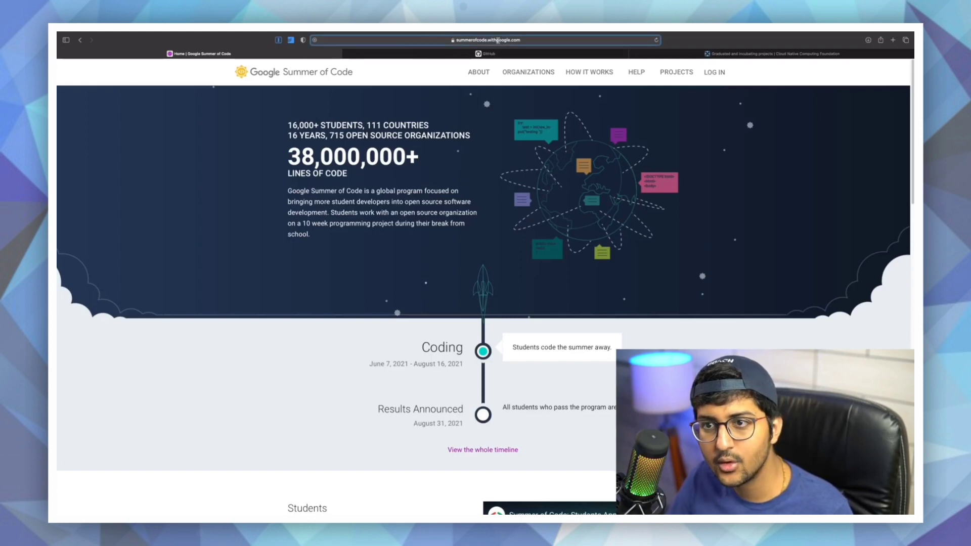
{"action": "left_click", "coordinate": [197, 213]}
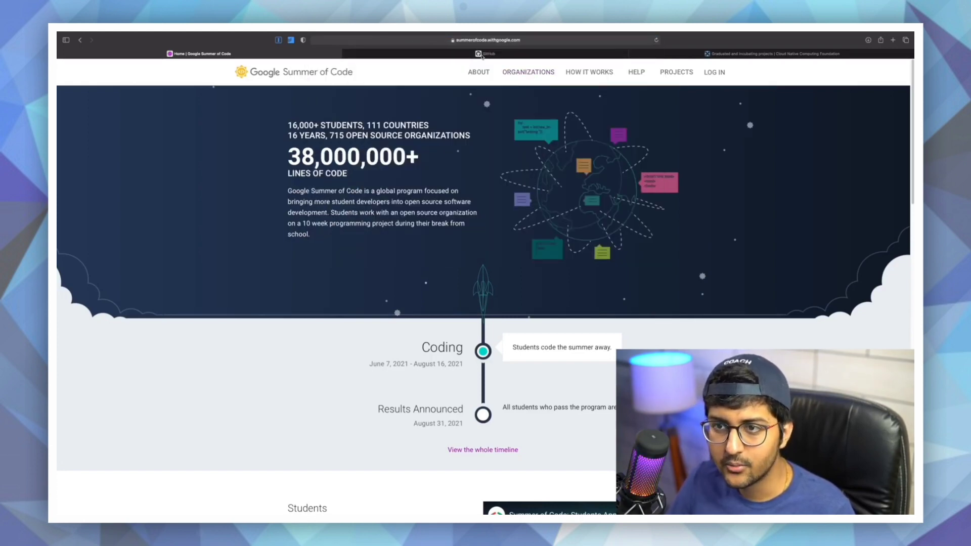
{"action": "left_click", "coordinate": [524, 40]}
{"action": "key", "text": "Escape"}
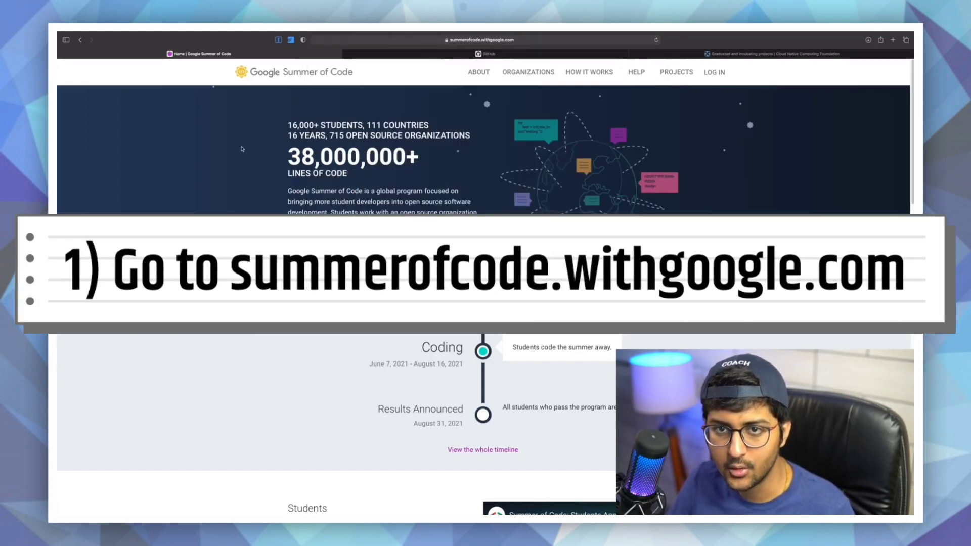
- Filter the organization list to the Cloud category and check the CNCF projects page
{"action": "left_click", "coordinate": [529, 73]}
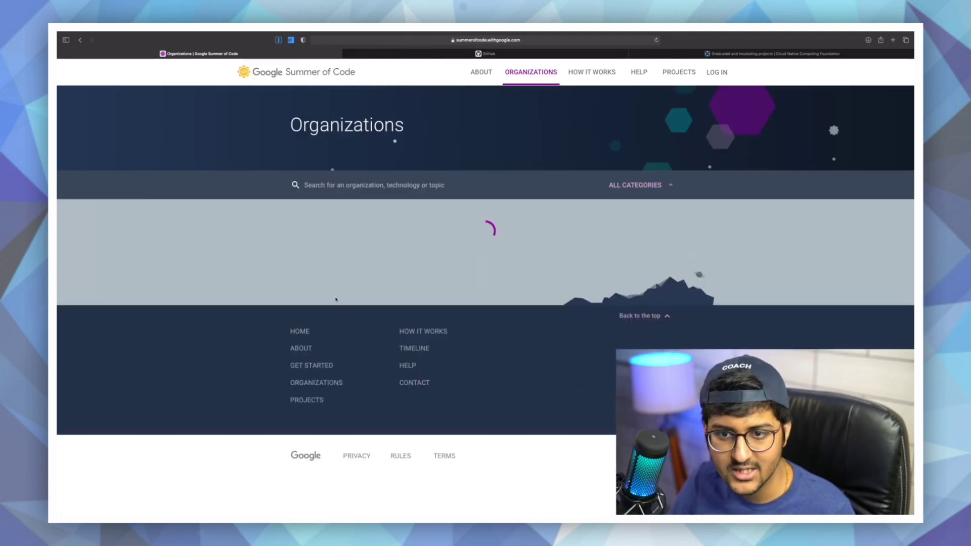
{"action": "left_click", "coordinate": [628, 187]}
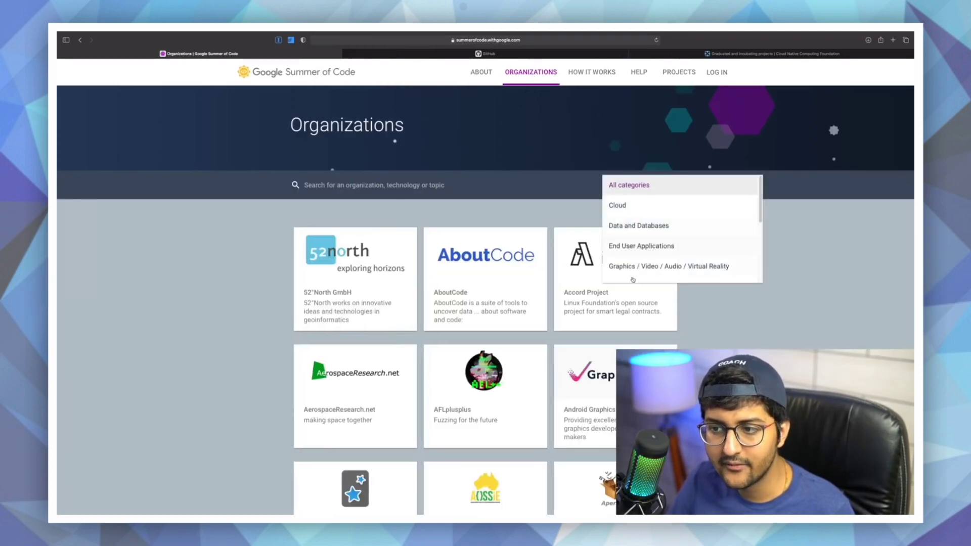
{"action": "left_click", "coordinate": [637, 205]}
{"action": "scroll", "coordinate": [512, 334], "scroll_direction": "down", "scroll_amount": 3}
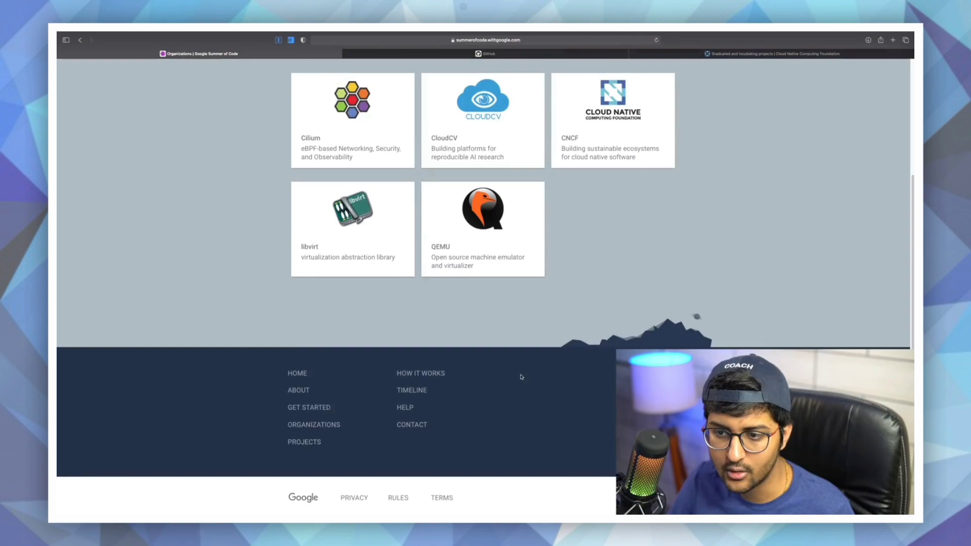
{"action": "scroll", "coordinate": [584, 307], "scroll_direction": "up", "scroll_amount": 3}
{"action": "left_click", "coordinate": [648, 184]}
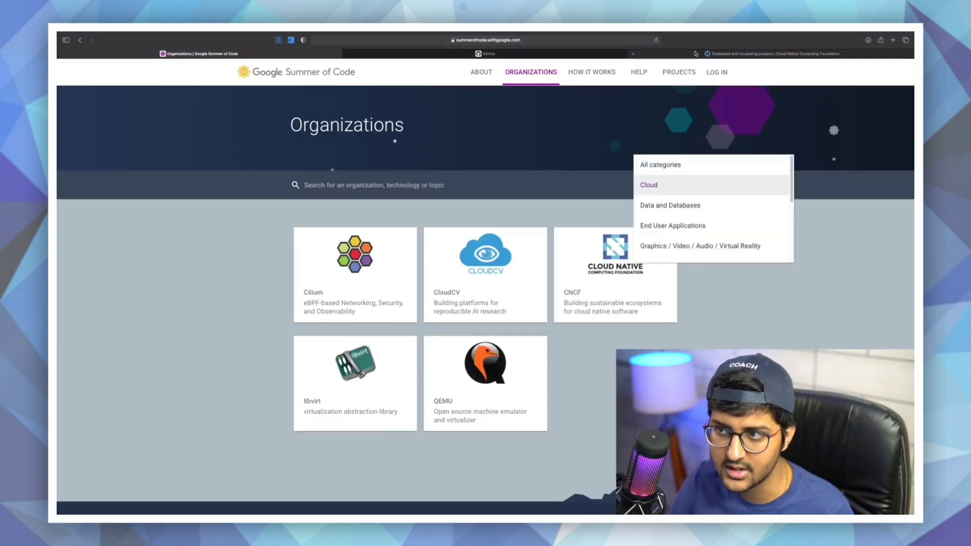
{"action": "left_click", "coordinate": [697, 54]}
{"action": "scroll", "coordinate": [297, 117], "scroll_direction": "down", "scroll_amount": 3}
{"action": "scroll", "coordinate": [251, 288], "scroll_direction": "down", "scroll_amount": 10}
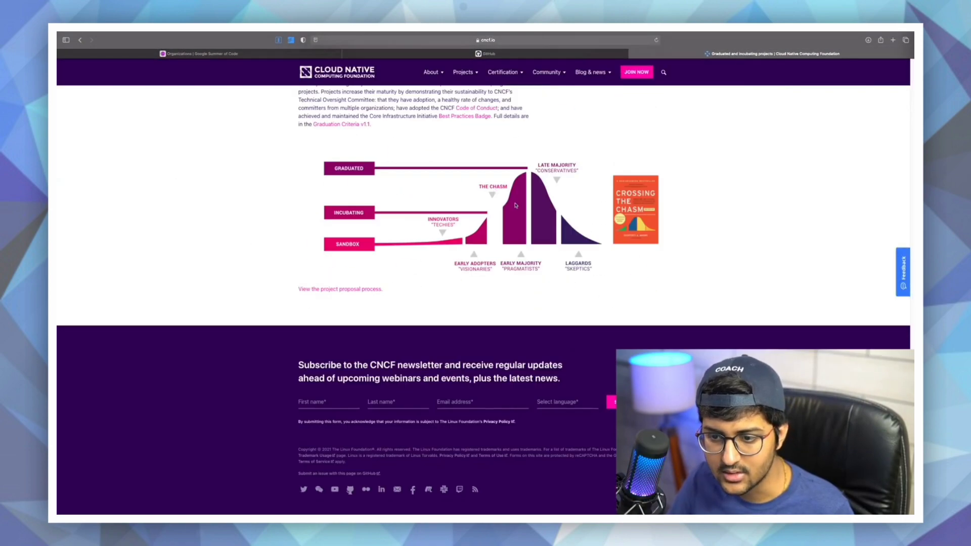
{"action": "scroll", "coordinate": [251, 288], "scroll_direction": "up", "scroll_amount": 5}
{"action": "scroll", "coordinate": [449, 149], "scroll_direction": "up", "scroll_amount": 10}
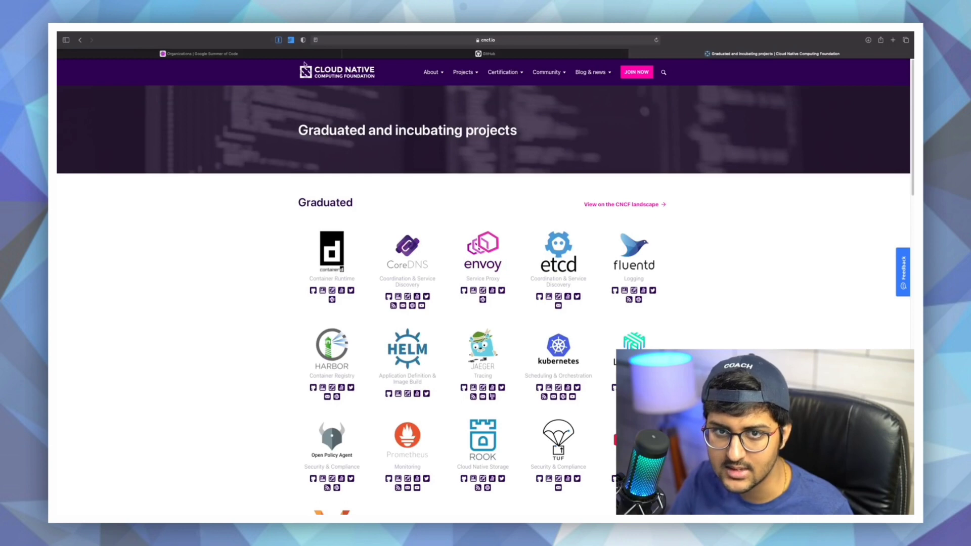
- Return to the organizations page and filter it to Data and Databases
{"action": "left_click", "coordinate": [251, 54]}
{"action": "left_click", "coordinate": [605, 251]}
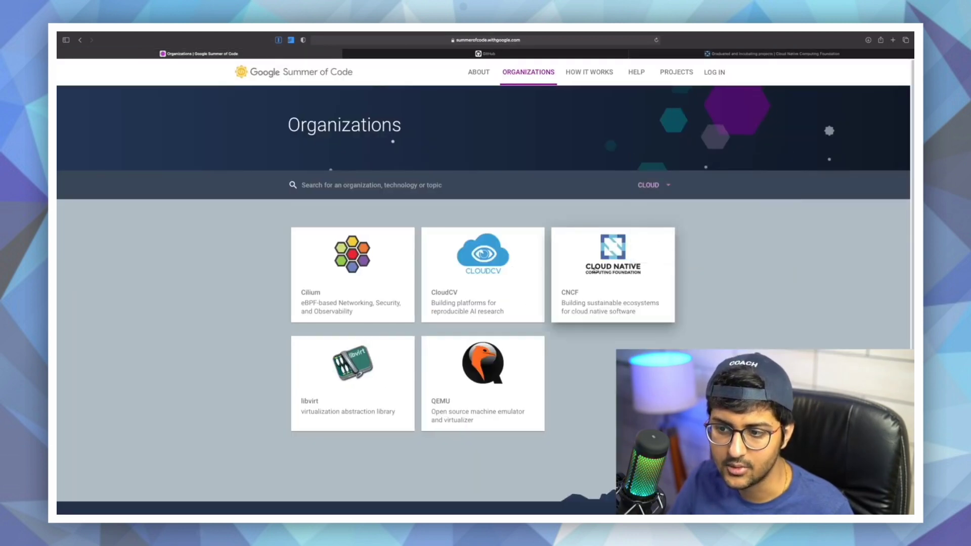
{"action": "left_click", "coordinate": [650, 185]}
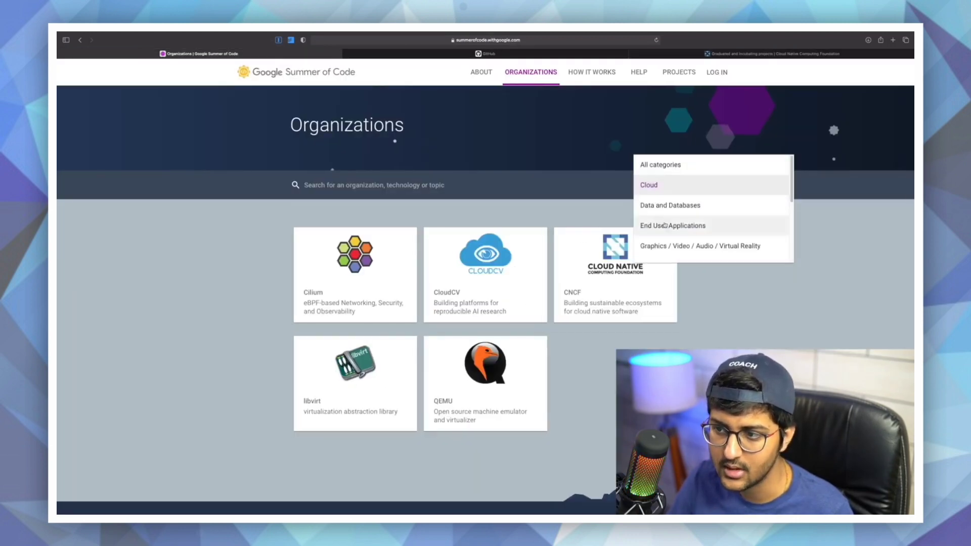
{"action": "left_click", "coordinate": [668, 205]}
{"action": "left_click", "coordinate": [650, 186]}
{"action": "left_click", "coordinate": [668, 205]}
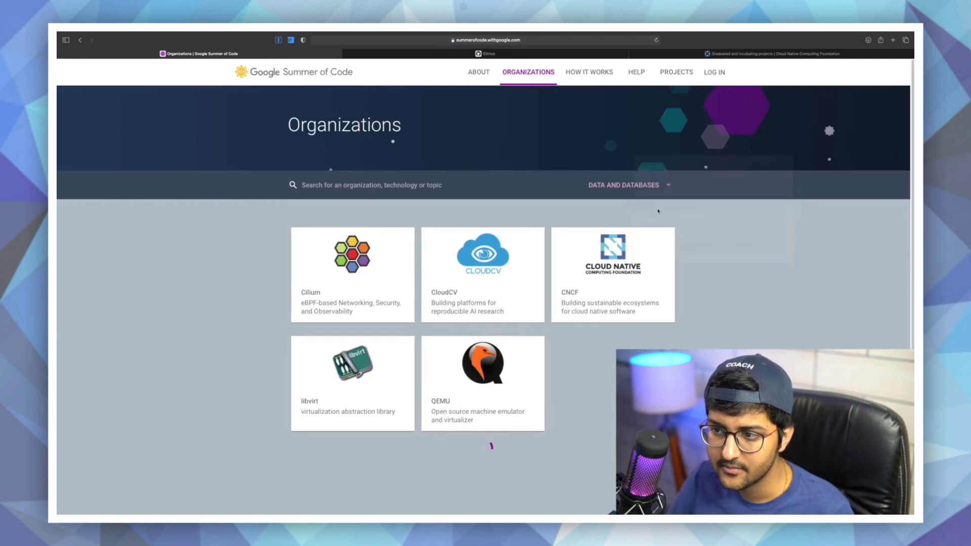
{"action": "scroll", "coordinate": [651, 188], "scroll_direction": "down", "scroll_amount": 3}
{"action": "scroll", "coordinate": [652, 188], "scroll_direction": "up", "scroll_amount": 3}
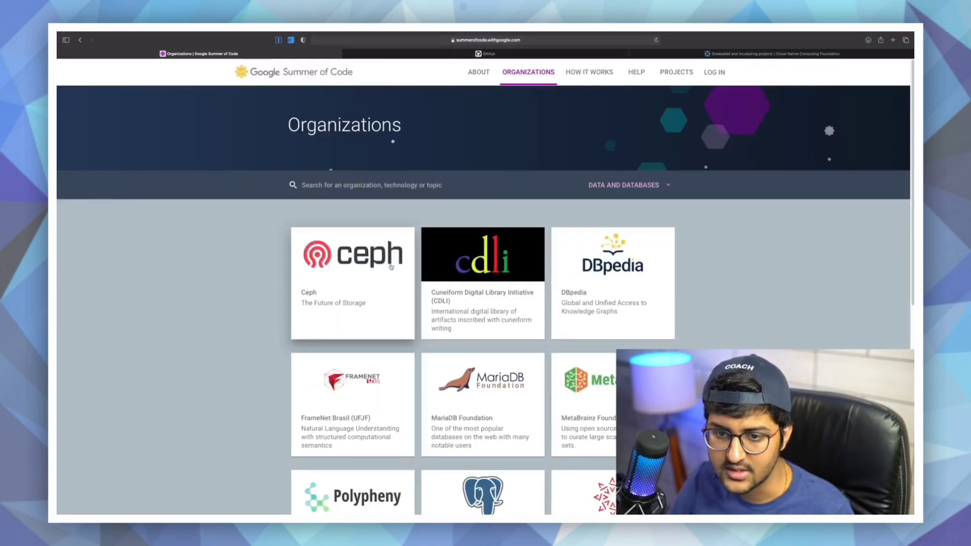
{"action": "scroll", "coordinate": [609, 184], "scroll_direction": "down", "scroll_amount": 5}
{"action": "scroll", "coordinate": [610, 184], "scroll_direction": "up", "scroll_amount": 5}
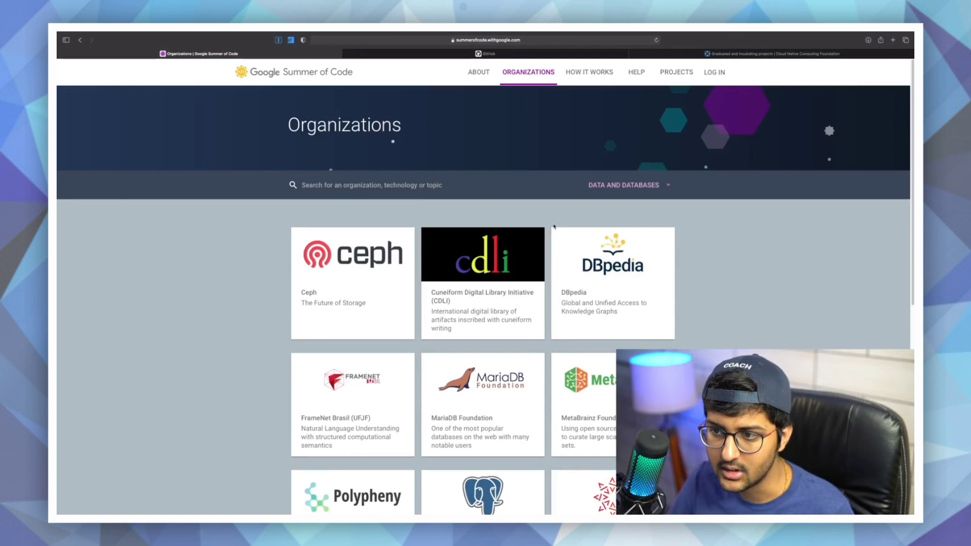
{"action": "scroll", "coordinate": [669, 224], "scroll_direction": "down", "scroll_amount": 5}
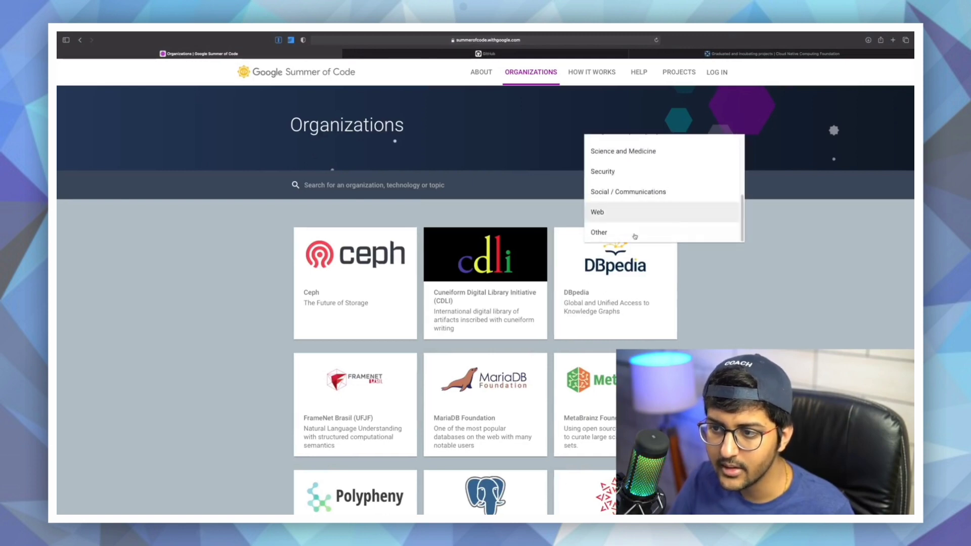
{"action": "scroll", "coordinate": [634, 228], "scroll_direction": "up", "scroll_amount": 5}
{"action": "scroll", "coordinate": [623, 190], "scroll_direction": "up", "scroll_amount": 3}
- Reset the category filter to show organizations from all categories
{"action": "left_click", "coordinate": [607, 143]}
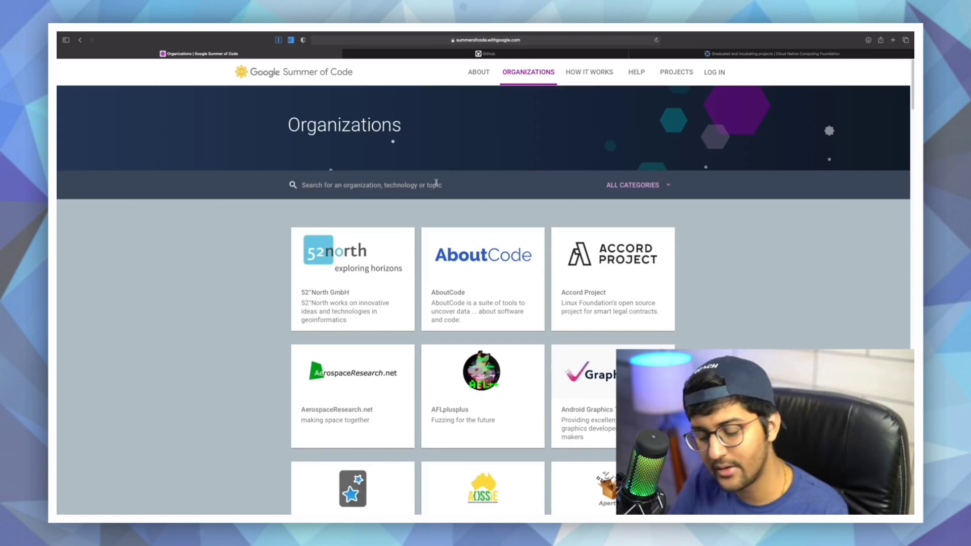
{"action": "type", "text": "java"}
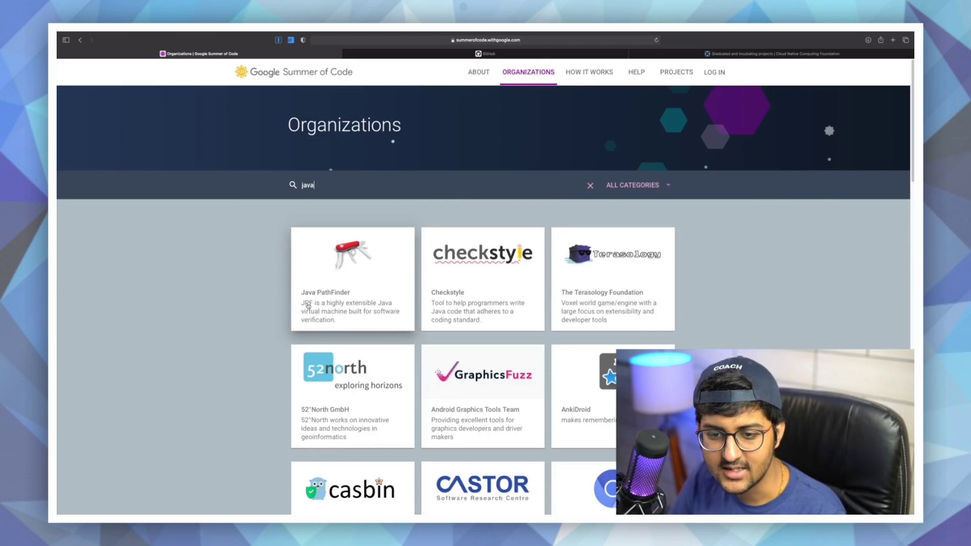
{"action": "scroll", "coordinate": [307, 305], "scroll_direction": "down", "scroll_amount": 3}
{"action": "scroll", "coordinate": [462, 205], "scroll_direction": "down", "scroll_amount": 4}
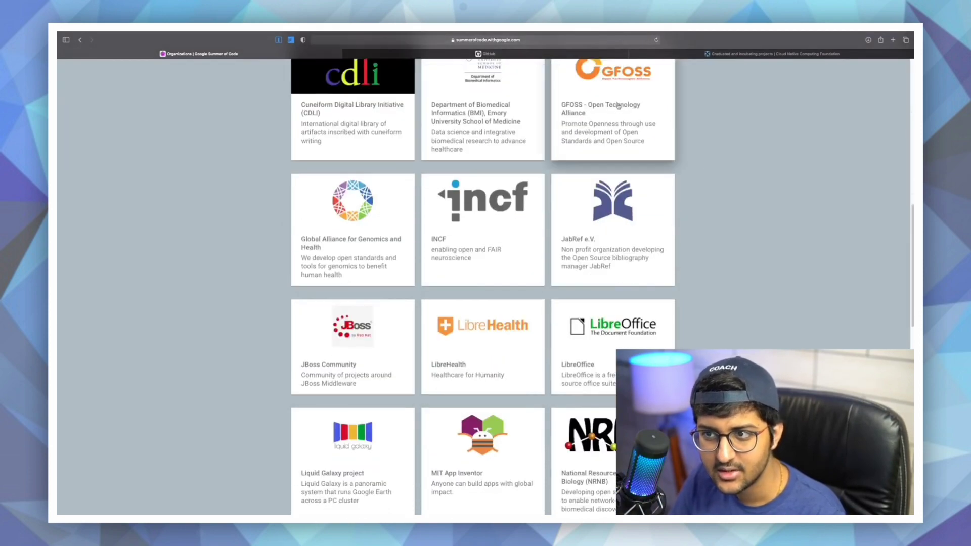
{"action": "scroll", "coordinate": [463, 178], "scroll_direction": "down", "scroll_amount": 5}
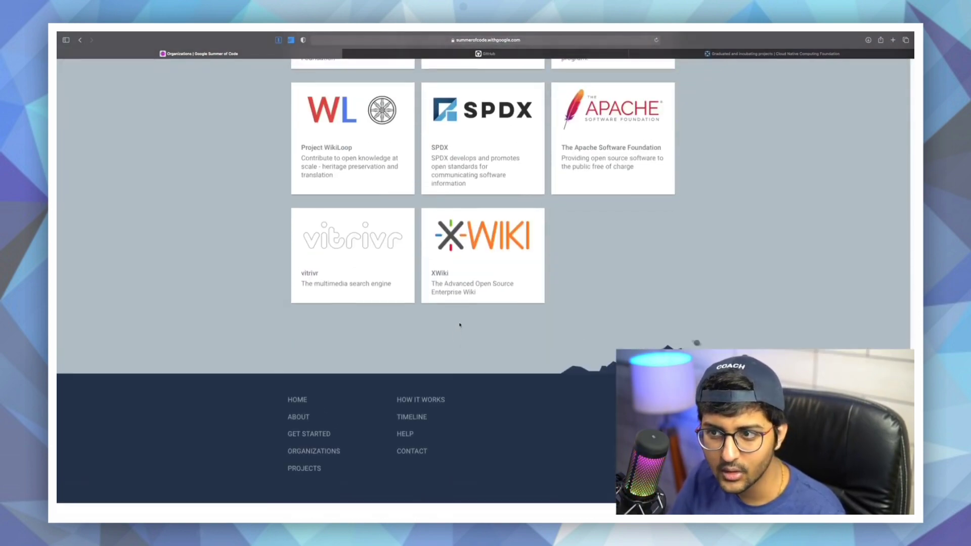
{"action": "scroll", "coordinate": [559, 228], "scroll_direction": "up", "scroll_amount": 15}
{"action": "type", "text": "pyth"}
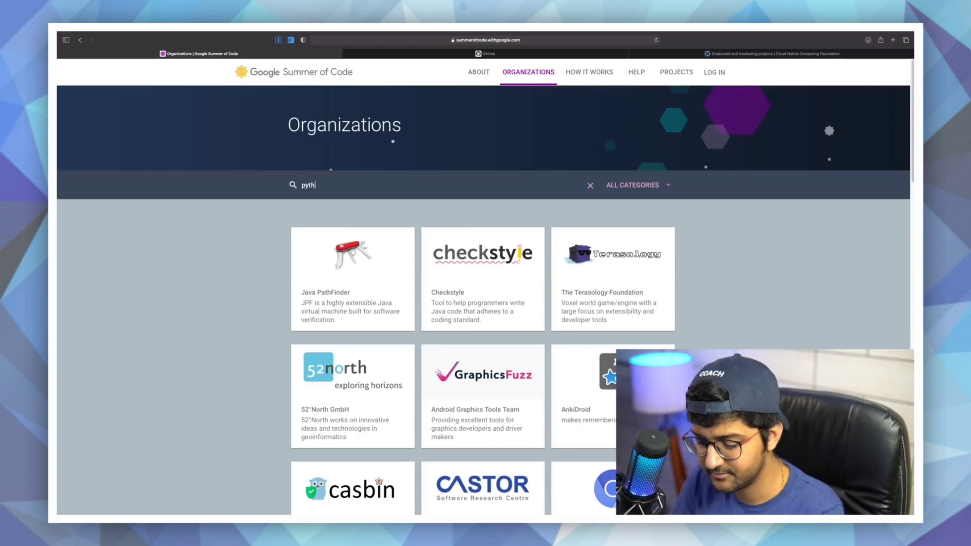
{"action": "type", "text": "on"}
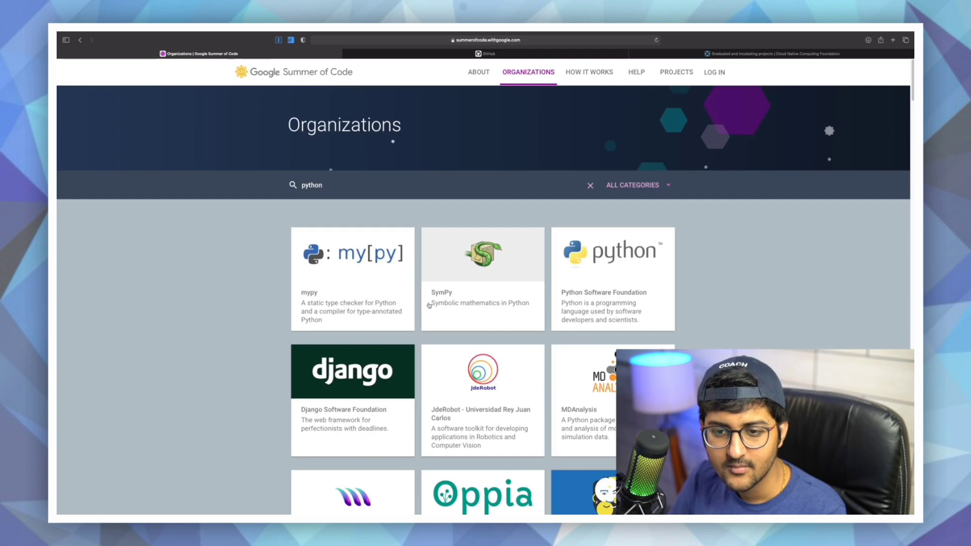
{"action": "scroll", "coordinate": [429, 305], "scroll_direction": "down", "scroll_amount": 10}
{"action": "scroll", "coordinate": [429, 305], "scroll_direction": "down", "scroll_amount": 10}
{"action": "scroll", "coordinate": [408, 334], "scroll_direction": "up", "scroll_amount": 20}
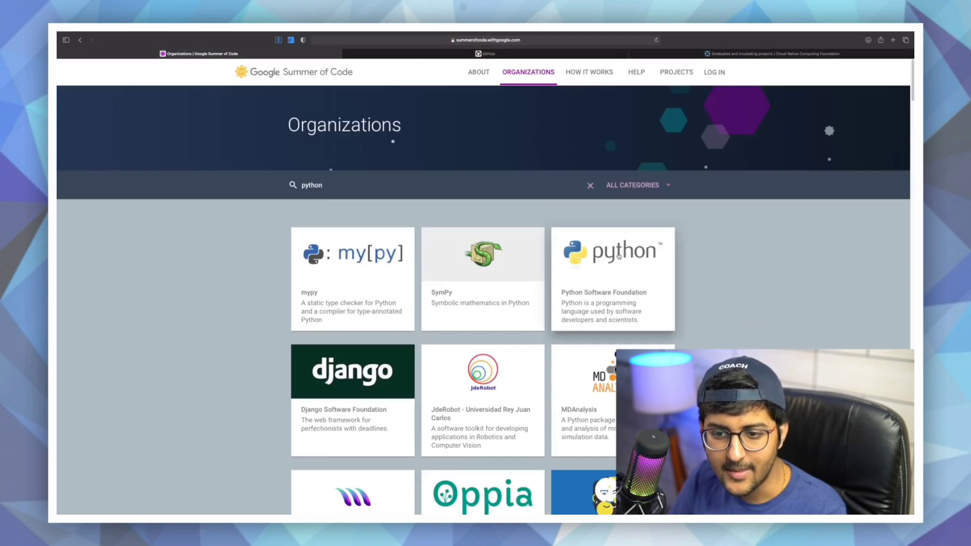
{"action": "left_click", "coordinate": [602, 273]}
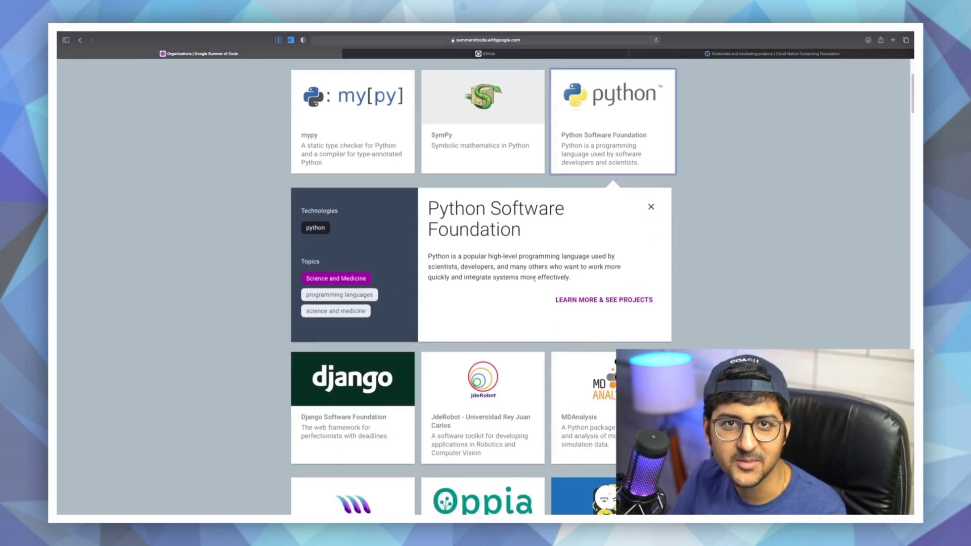
{"action": "left_click", "coordinate": [353, 395]}
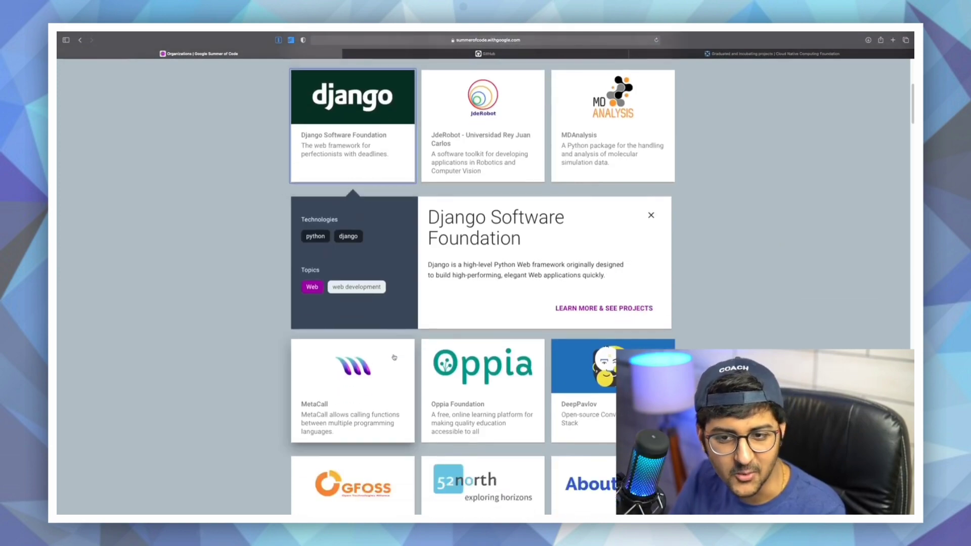
{"action": "scroll", "coordinate": [658, 314], "scroll_direction": "down", "scroll_amount": 3}
{"action": "scroll", "coordinate": [658, 315], "scroll_direction": "up", "scroll_amount": 2}
{"action": "scroll", "coordinate": [658, 315], "scroll_direction": "down", "scroll_amount": 4}
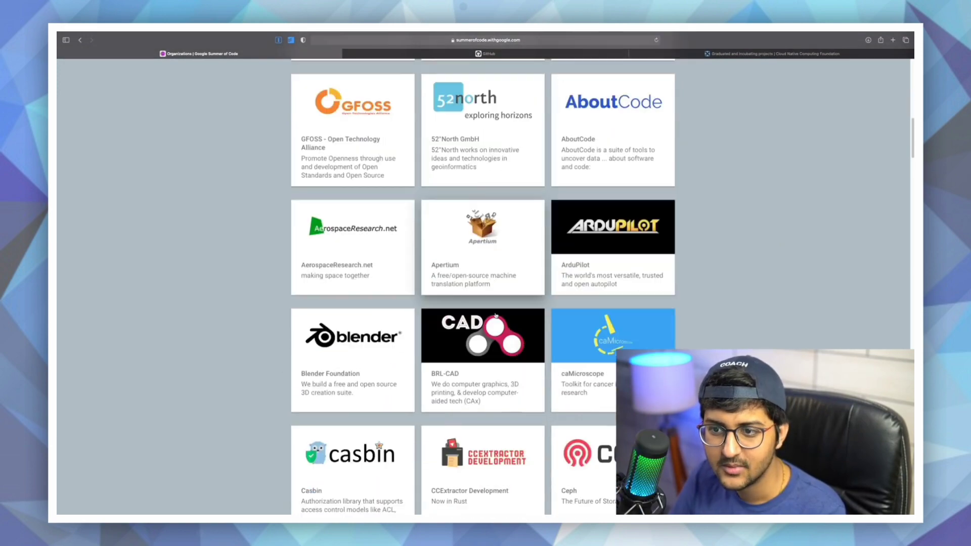
{"action": "scroll", "coordinate": [523, 99], "scroll_direction": "down", "scroll_amount": 3}
{"action": "left_click", "coordinate": [653, 288]}
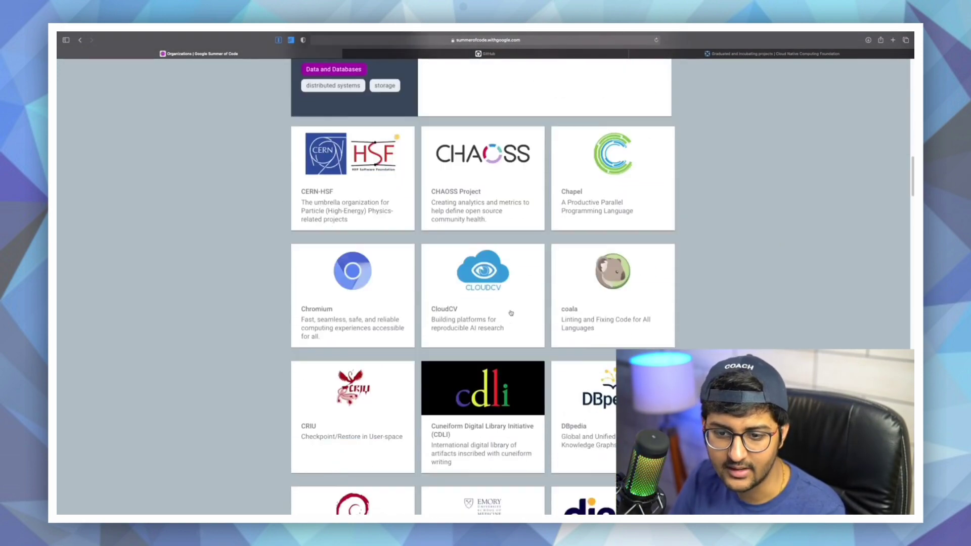
{"action": "scroll", "coordinate": [663, 291], "scroll_direction": "down", "scroll_amount": 5}
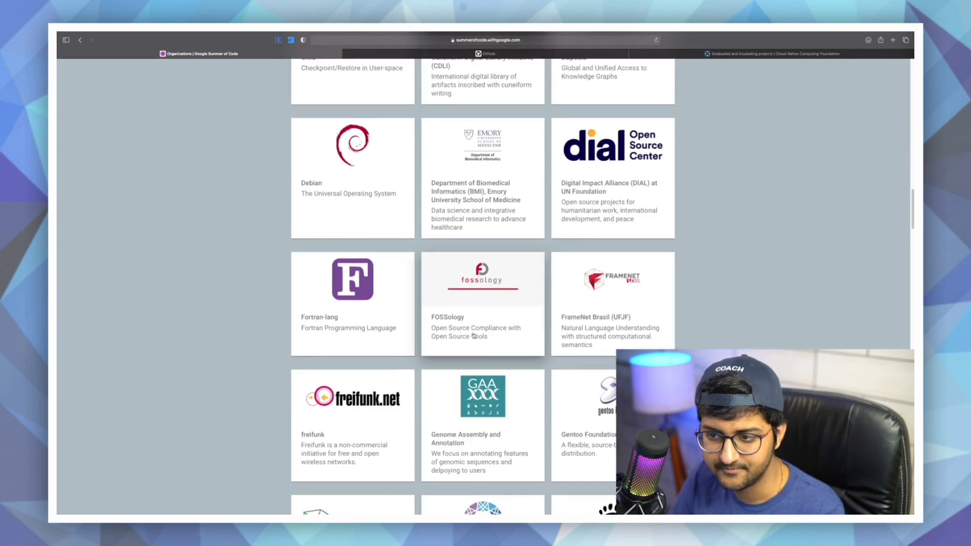
{"action": "scroll", "coordinate": [569, 334], "scroll_direction": "down", "scroll_amount": 5}
{"action": "scroll", "coordinate": [478, 382], "scroll_direction": "down", "scroll_amount": 5}
{"action": "scroll", "coordinate": [478, 381], "scroll_direction": "down", "scroll_amount": 10}
{"action": "scroll", "coordinate": [480, 384], "scroll_direction": "down", "scroll_amount": 2}
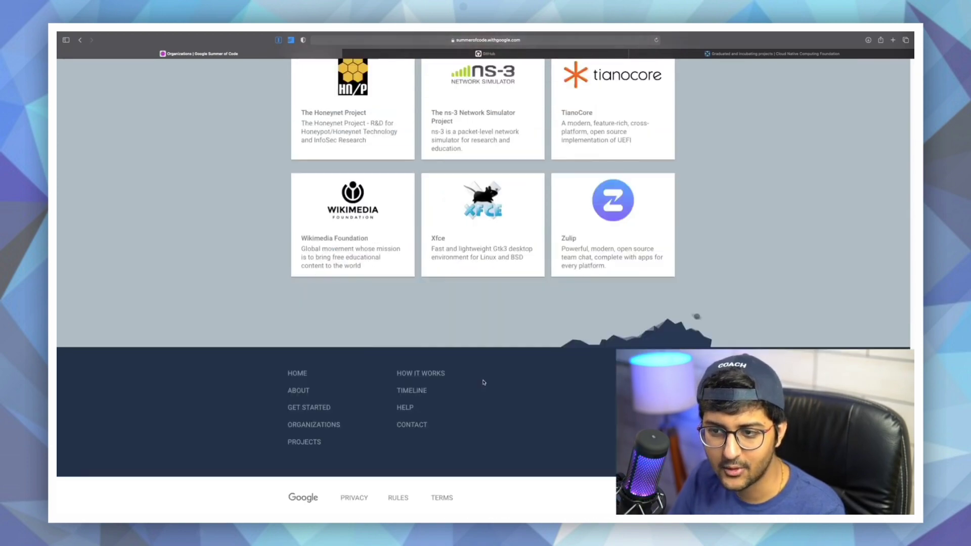
{"action": "double_click", "coordinate": [386, 186]}
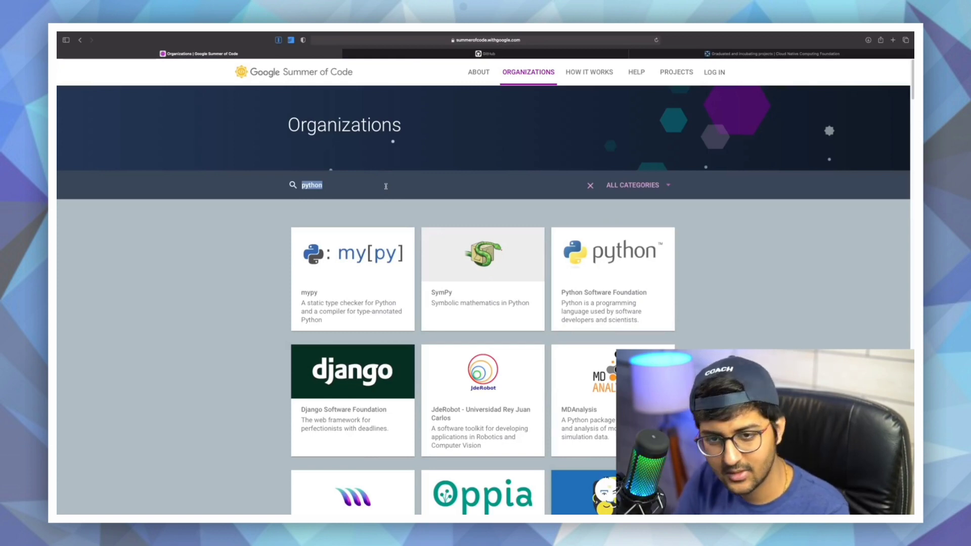
{"action": "type", "text": "java"}
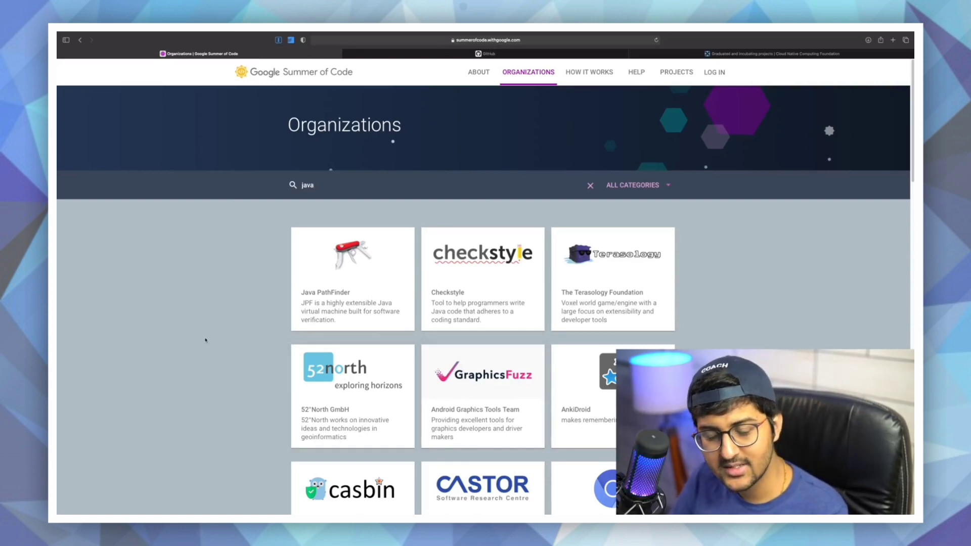
{"action": "scroll", "coordinate": [205, 339], "scroll_direction": "down", "scroll_amount": 5}
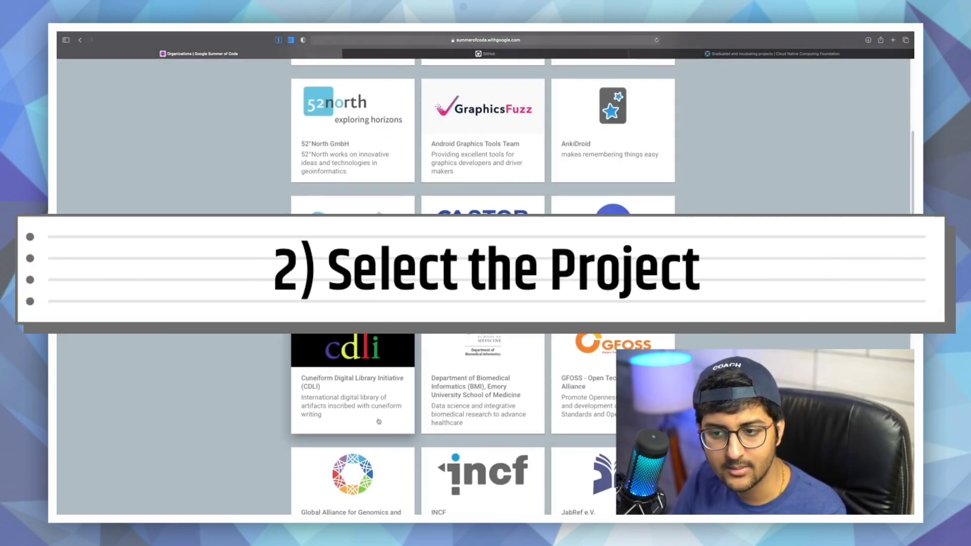
{"action": "scroll", "coordinate": [378, 421], "scroll_direction": "down", "scroll_amount": 5}
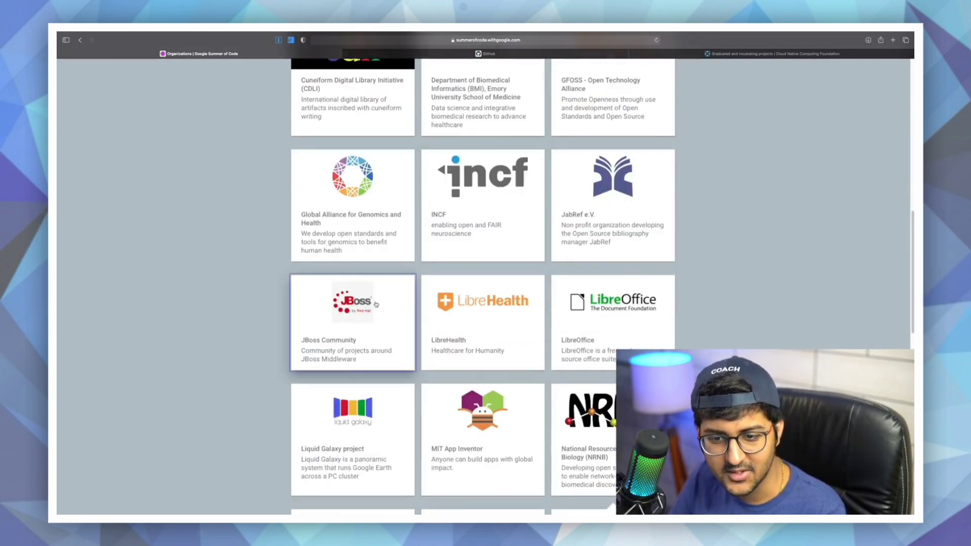
- Open the JBoss Community organization page, visit its website, then return to the list
{"action": "left_click", "coordinate": [375, 305]}
{"action": "left_click", "coordinate": [622, 270]}
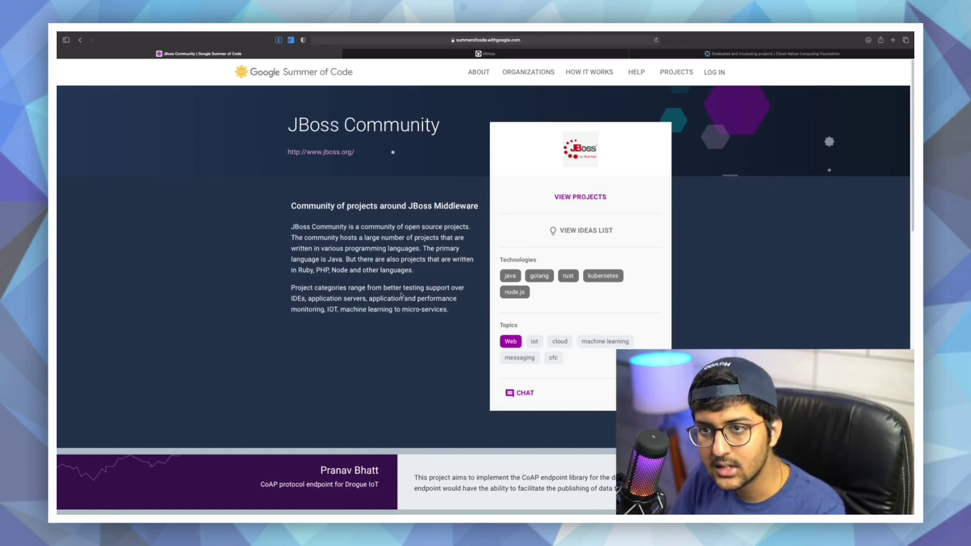
{"action": "left_click", "coordinate": [586, 230]}
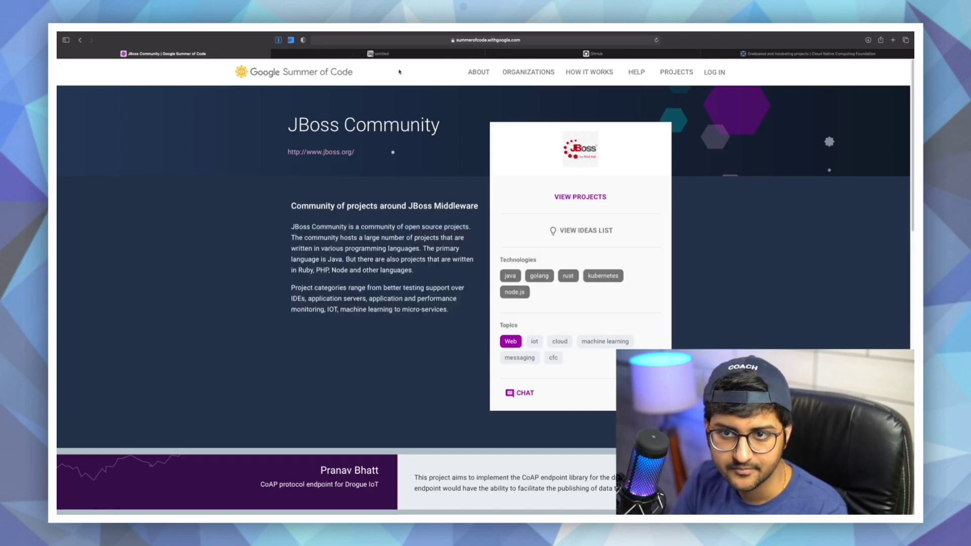
{"action": "left_click", "coordinate": [379, 53]}
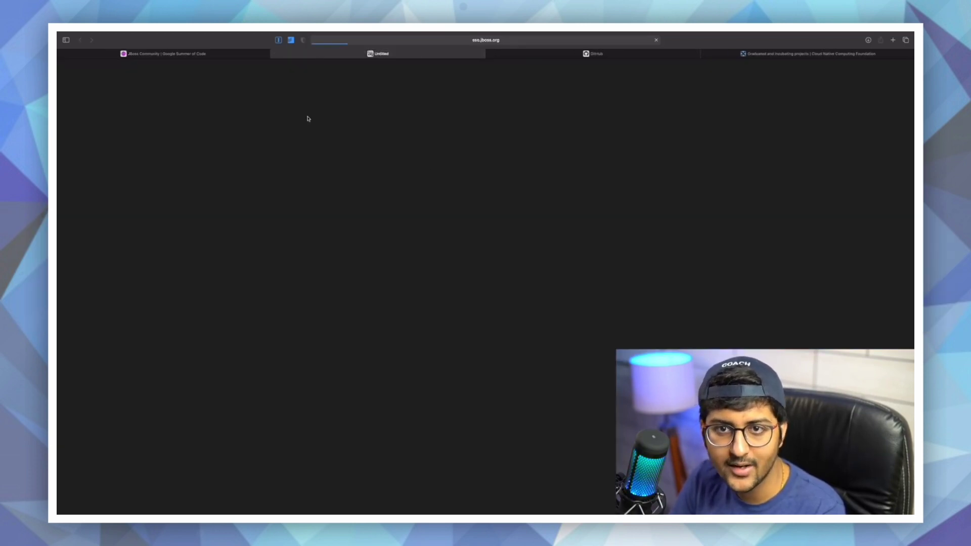
{"action": "left_click_drag", "start_coordinate": [380, 53], "coordinate": [366, 63]}
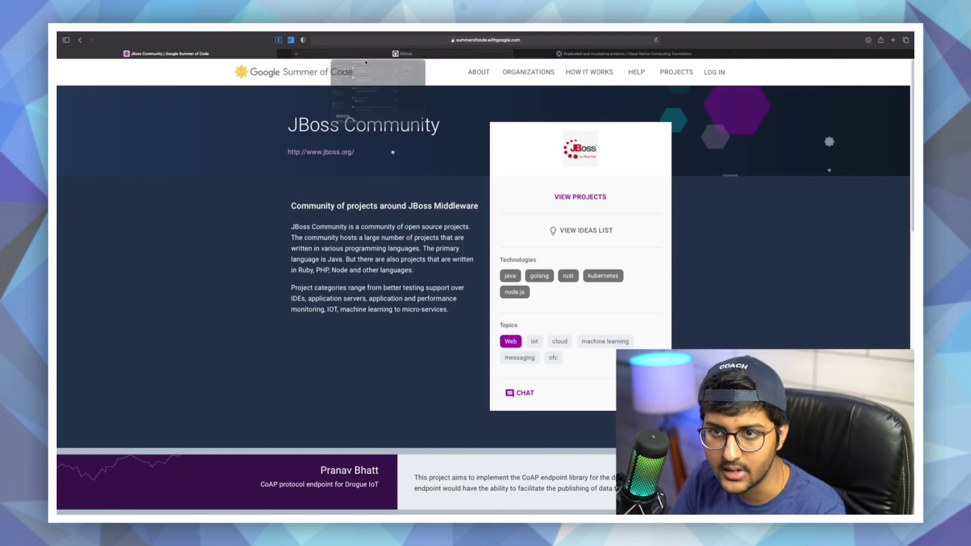
{"action": "key", "text": "super+bracketleft"}
{"action": "scroll", "coordinate": [672, 321], "scroll_direction": "up", "scroll_amount": 5}
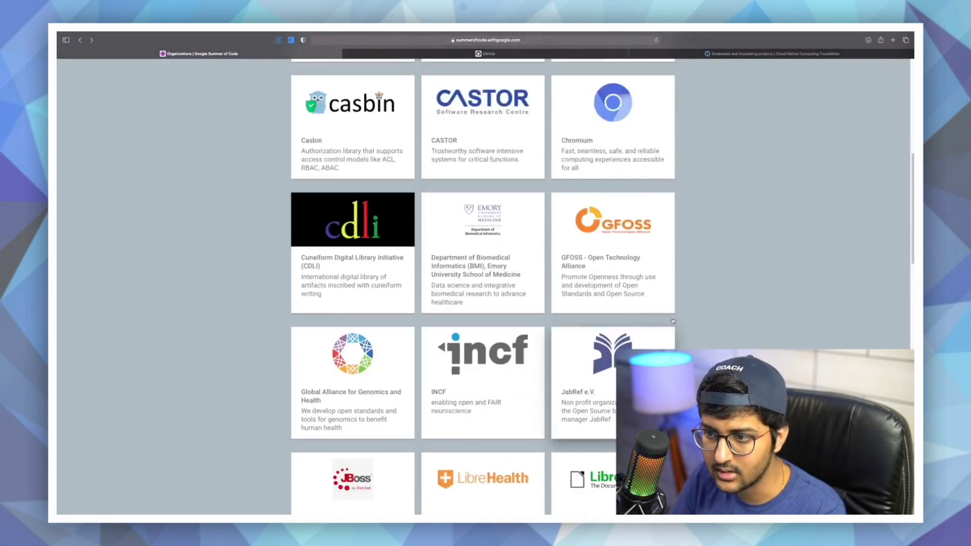
{"action": "scroll", "coordinate": [672, 321], "scroll_direction": "up", "scroll_amount": 2}
{"action": "scroll", "coordinate": [385, 197], "scroll_direction": "up", "scroll_amount": 4}
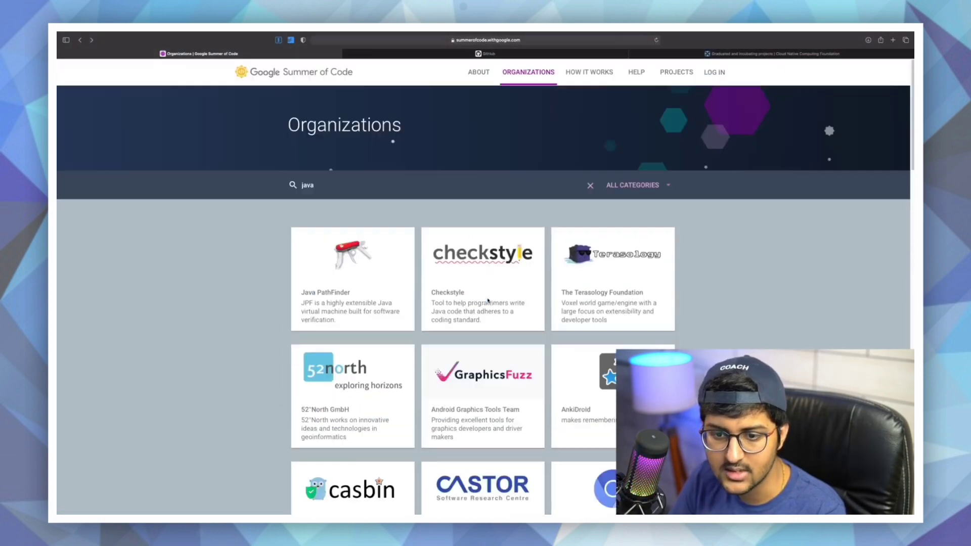
- Clear the java search, open CloudCV's page, and launch its ideas list in a new tab
{"action": "triple_click", "coordinate": [389, 184]}
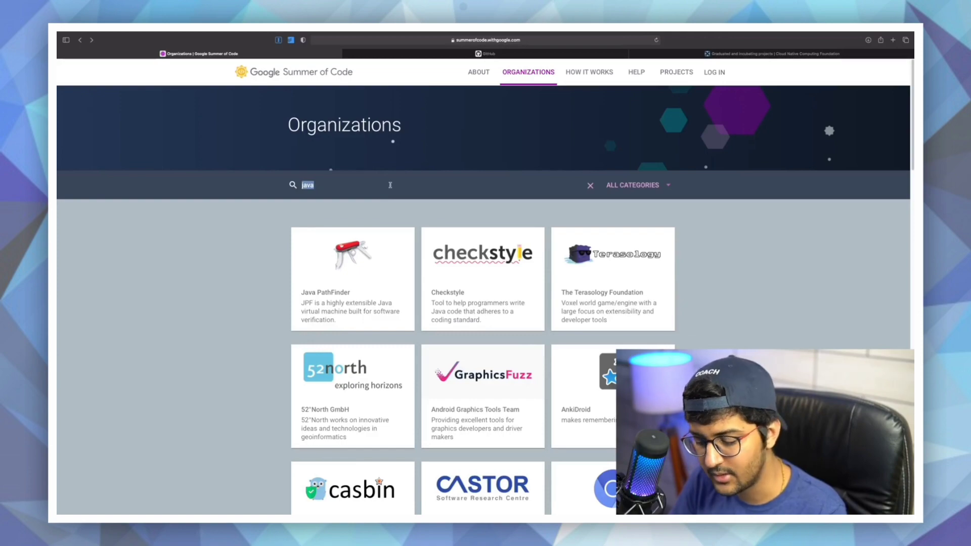
{"action": "type", "text": "python"}
{"action": "scroll", "coordinate": [388, 271], "scroll_direction": "down", "scroll_amount": 5}
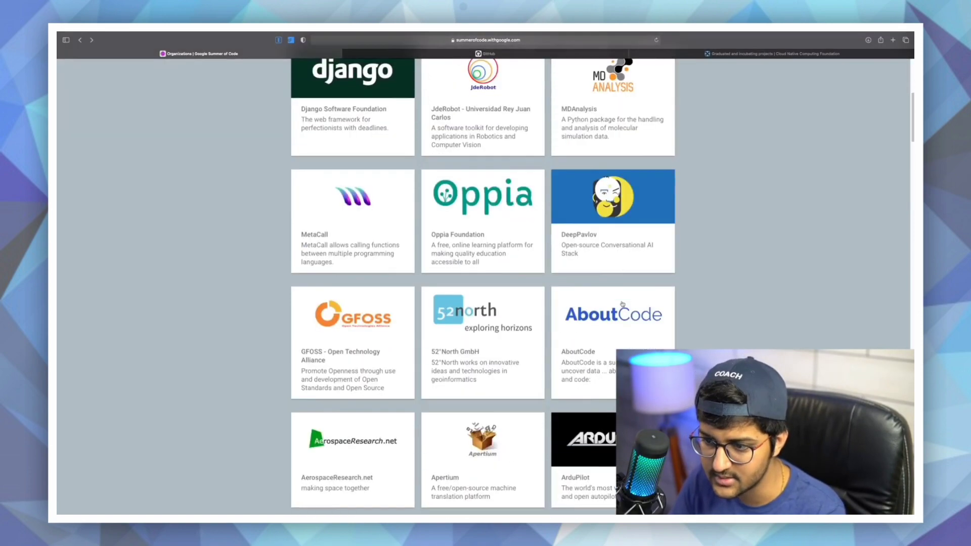
{"action": "scroll", "coordinate": [387, 271], "scroll_direction": "down", "scroll_amount": 5}
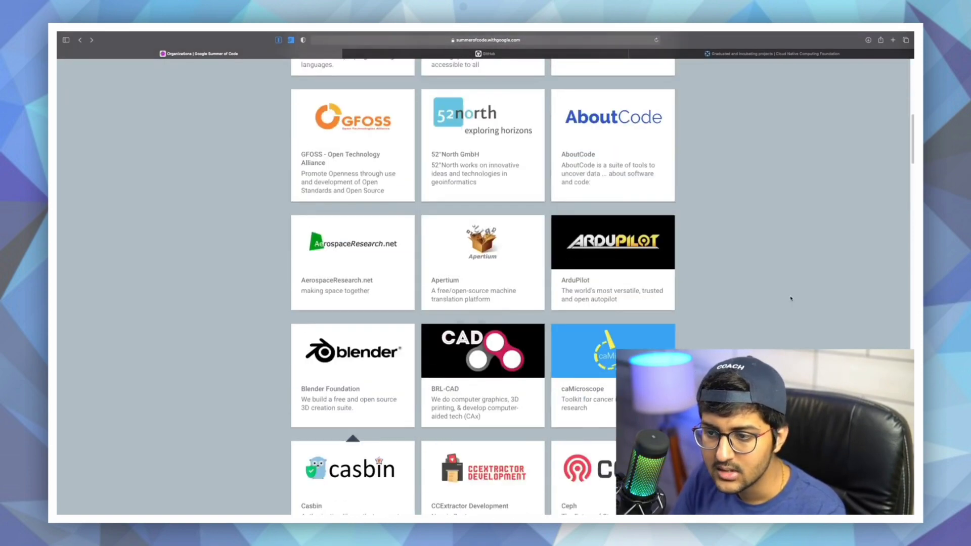
{"action": "scroll", "coordinate": [456, 281], "scroll_direction": "down", "scroll_amount": 5}
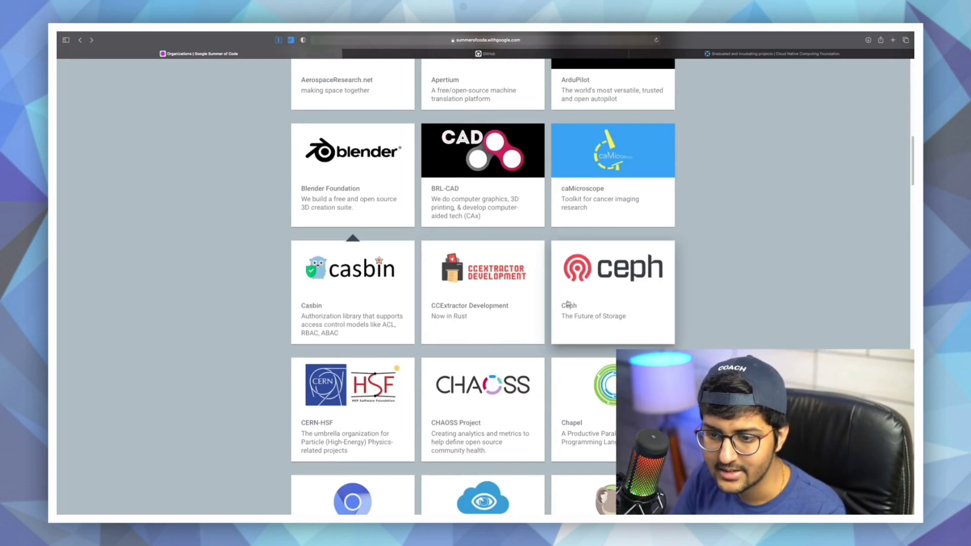
{"action": "scroll", "coordinate": [568, 303], "scroll_direction": "down", "scroll_amount": 2}
{"action": "scroll", "coordinate": [344, 194], "scroll_direction": "down", "scroll_amount": 1}
{"action": "scroll", "coordinate": [344, 194], "scroll_direction": "down", "scroll_amount": 2}
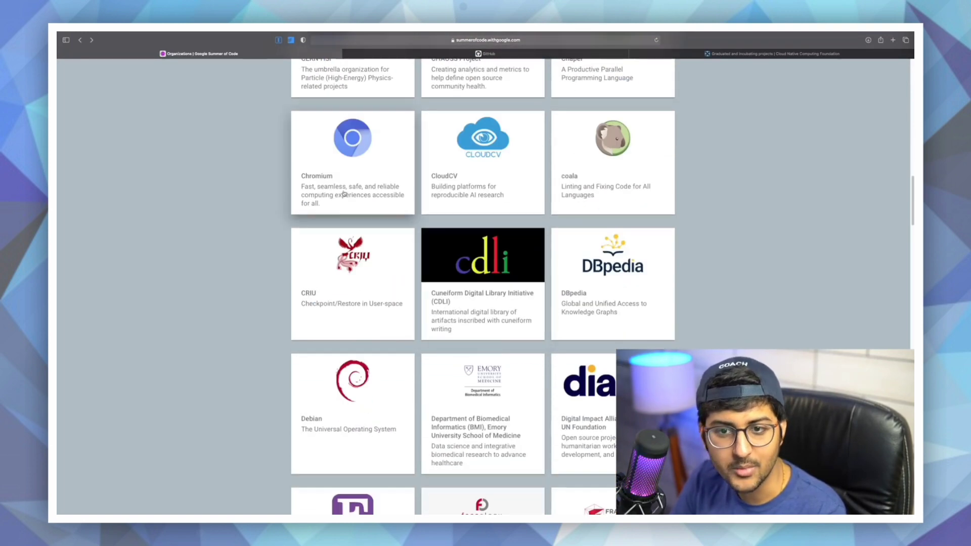
{"action": "left_click", "coordinate": [482, 163]}
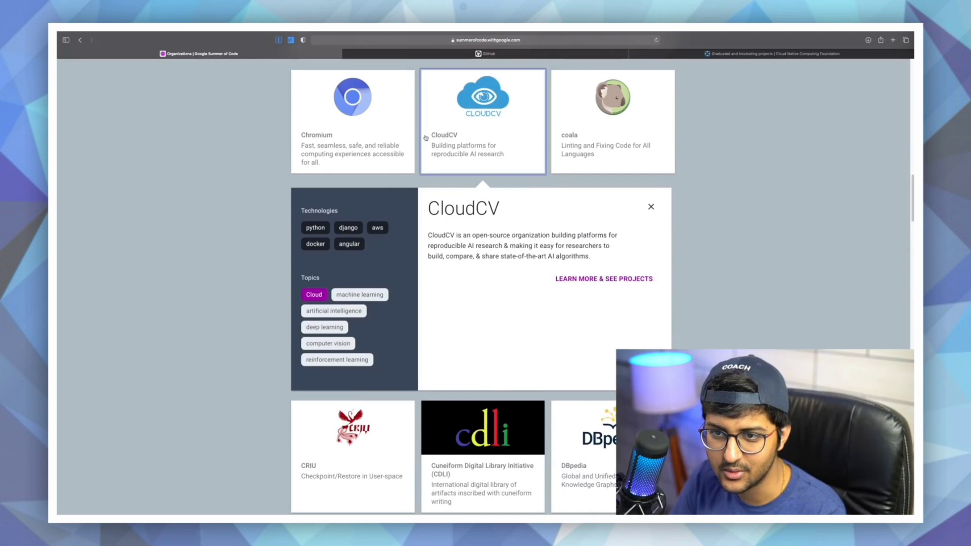
{"action": "left_click", "coordinate": [605, 278]}
{"action": "left_click", "coordinate": [586, 230]}
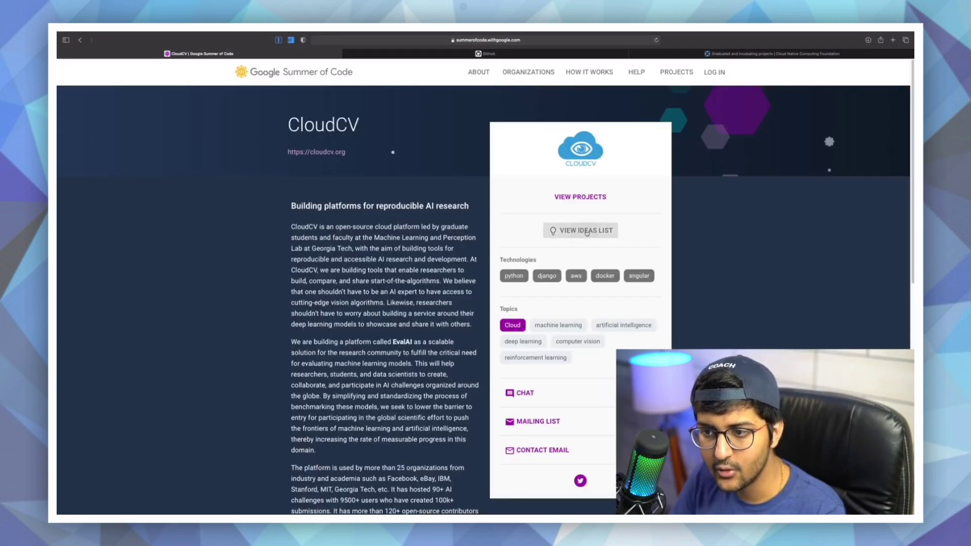
{"action": "left_click_drag", "start_coordinate": [501, 320], "coordinate": [562, 438]}
{"action": "left_click", "coordinate": [562, 438]}
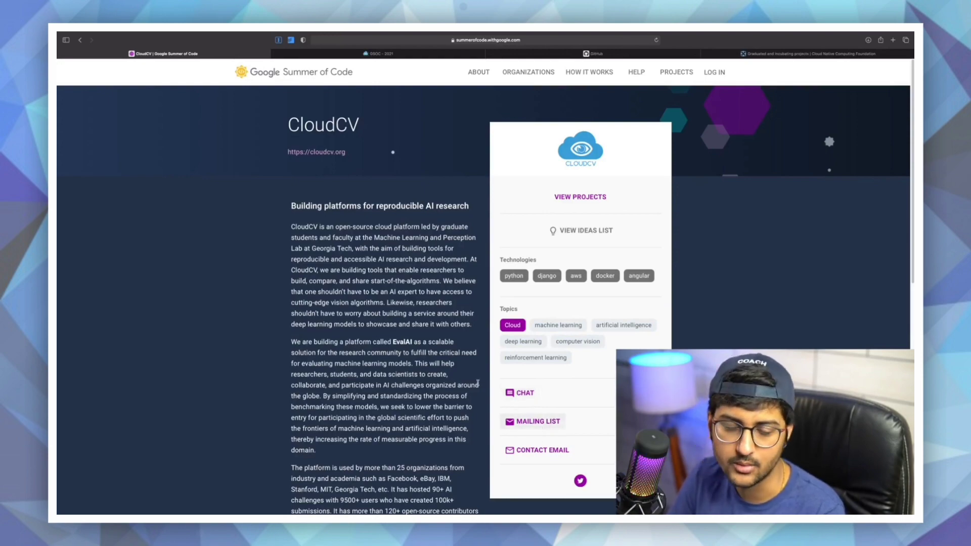
- Switch to the GSOC - 2021 ideas tab and read the Analytics dashboards project details
{"action": "key", "text": "ctrl+Tab"}
{"action": "scroll", "coordinate": [487, 221], "scroll_direction": "down", "scroll_amount": 5}
{"action": "scroll", "coordinate": [455, 212], "scroll_direction": "down", "scroll_amount": 3}
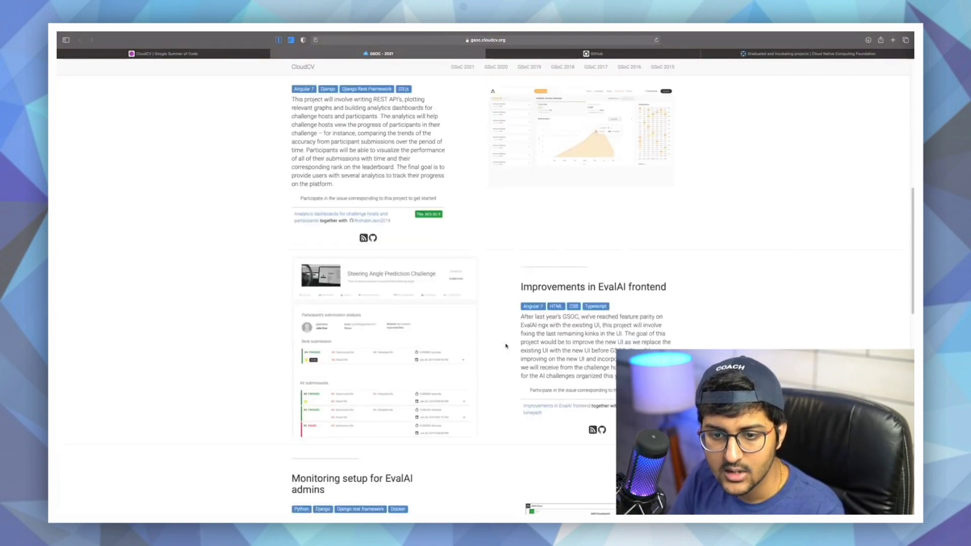
{"action": "scroll", "coordinate": [403, 195], "scroll_direction": "up", "scroll_amount": 3}
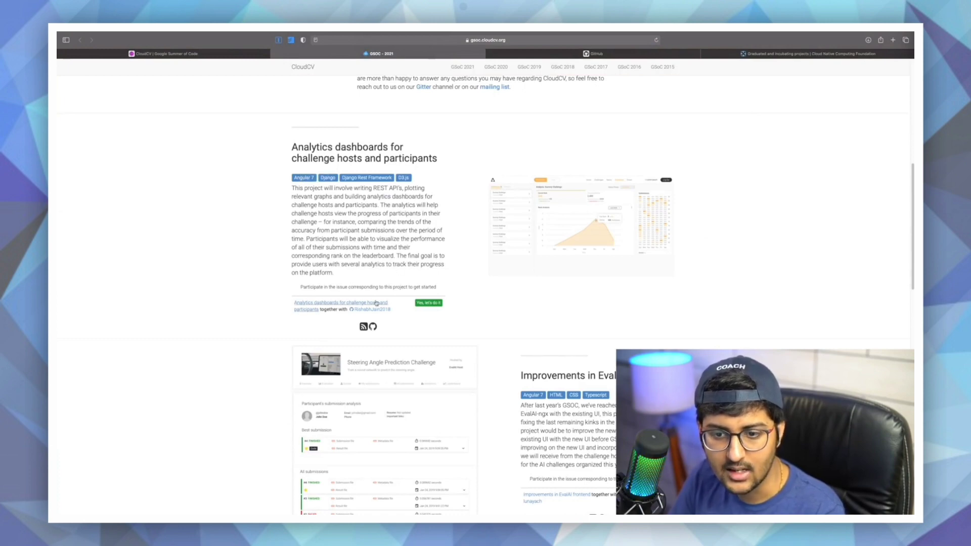
{"action": "left_click", "coordinate": [324, 301]}
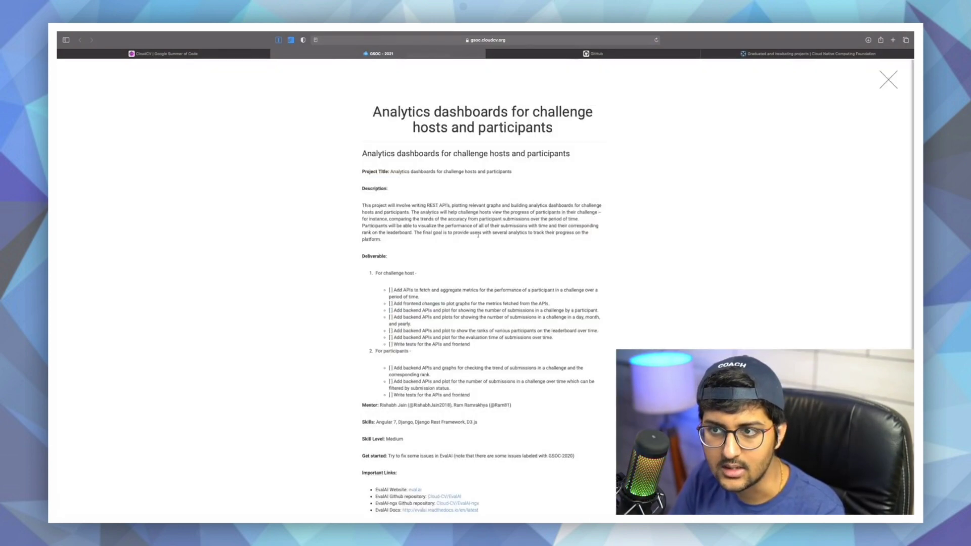
{"action": "scroll", "coordinate": [470, 317], "scroll_direction": "down", "scroll_amount": 3}
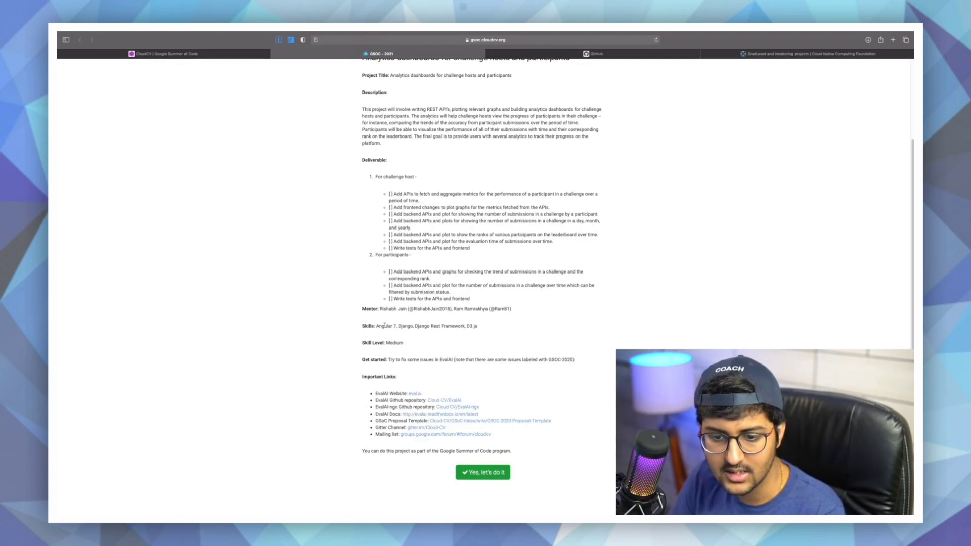
{"action": "scroll", "coordinate": [458, 301], "scroll_direction": "up", "scroll_amount": 3}
{"action": "left_click", "coordinate": [850, 96]}
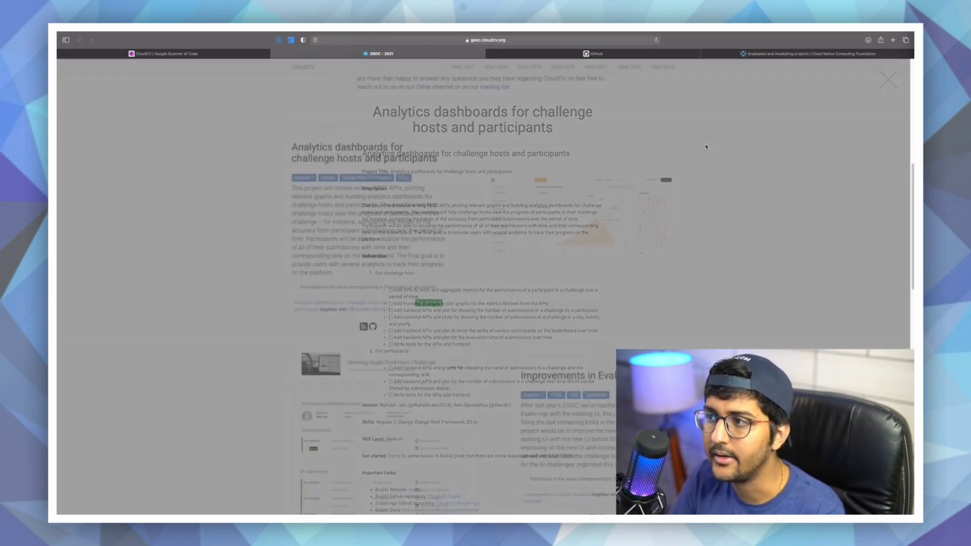
{"action": "scroll", "coordinate": [571, 130], "scroll_direction": "down", "scroll_amount": 5}
{"action": "scroll", "coordinate": [570, 130], "scroll_direction": "up", "scroll_amount": 2}
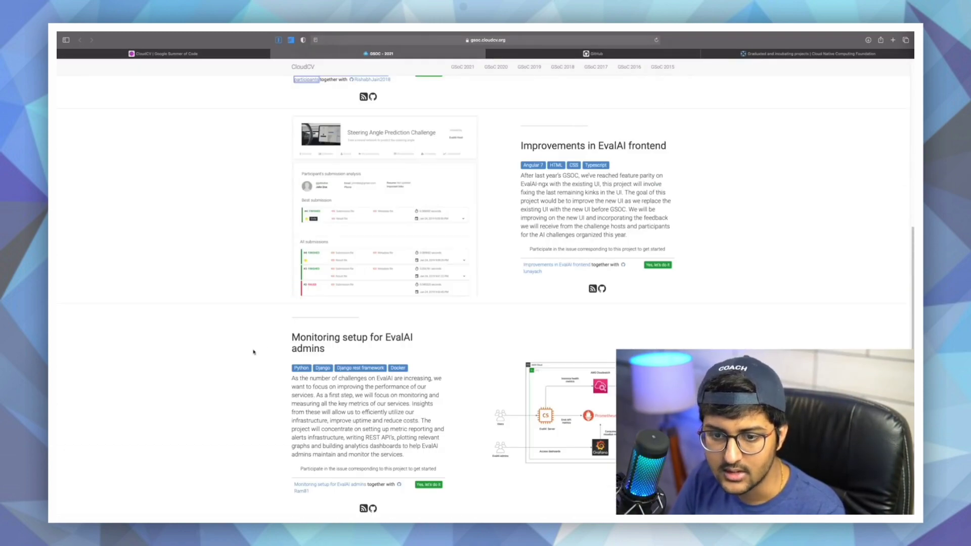
{"action": "scroll", "coordinate": [254, 351], "scroll_direction": "down", "scroll_amount": 5}
- Read the Monitoring setup for EvalAI idea and return from the mentor's GitHub profile
{"action": "left_click_drag", "start_coordinate": [312, 145], "coordinate": [397, 147]}
{"action": "left_click", "coordinate": [363, 154]}
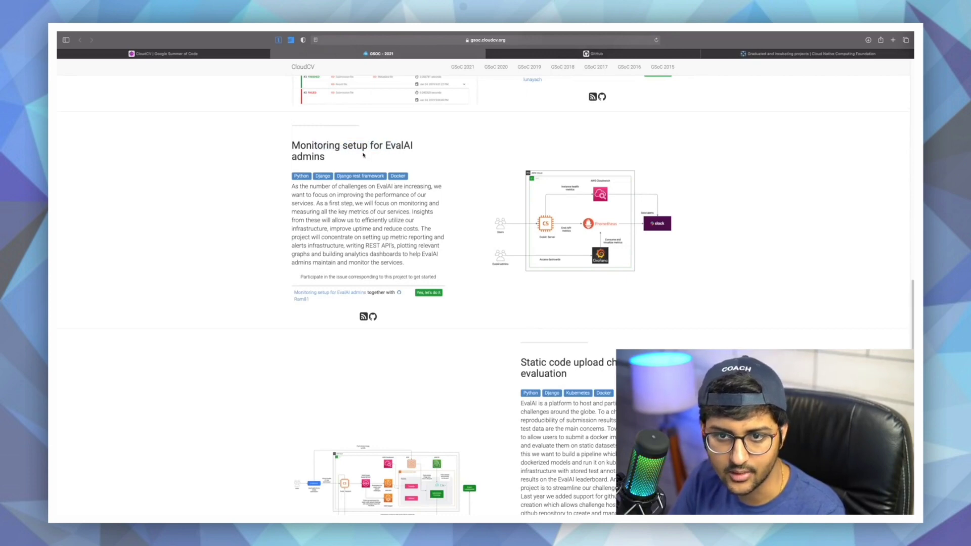
{"action": "left_click_drag", "start_coordinate": [293, 187], "coordinate": [317, 187]}
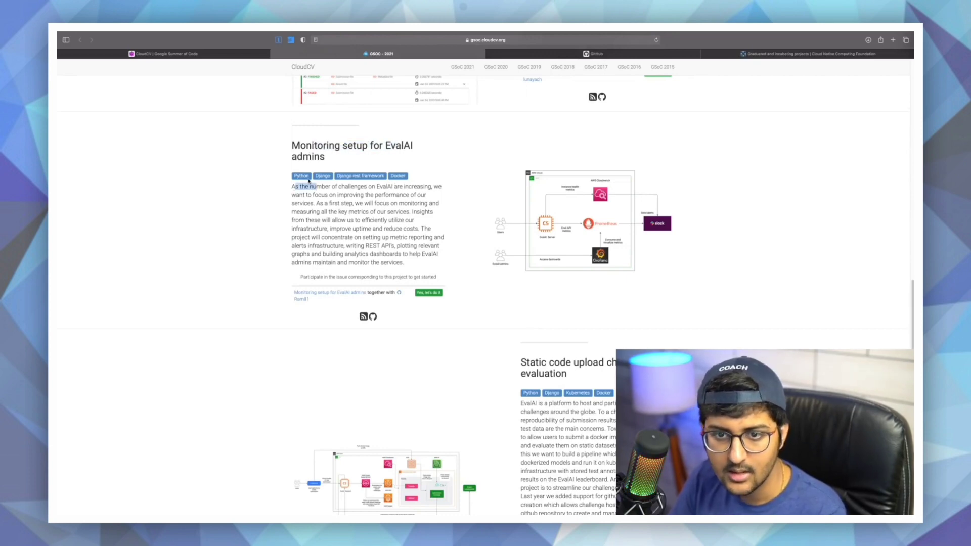
{"action": "scroll", "coordinate": [501, 301], "scroll_direction": "down", "scroll_amount": 5}
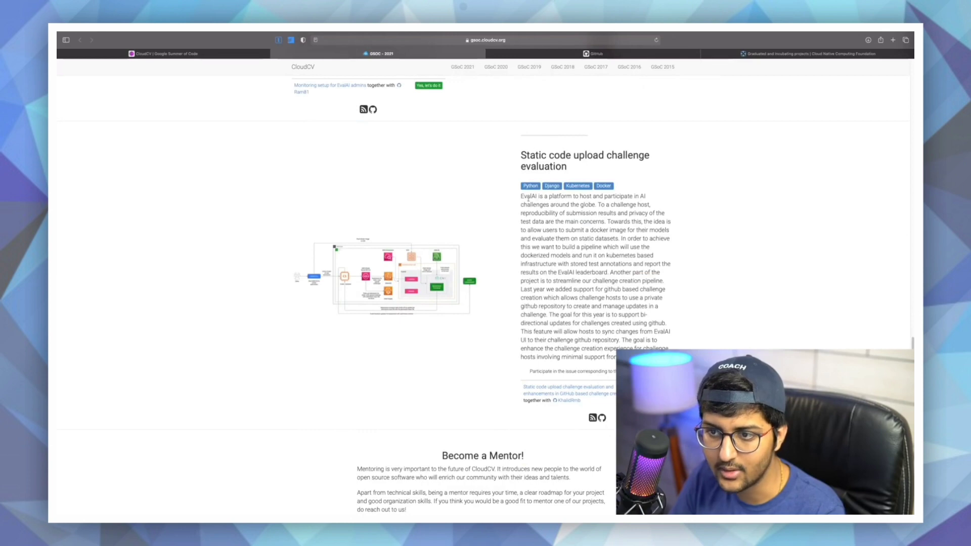
{"action": "scroll", "coordinate": [522, 307], "scroll_direction": "down", "scroll_amount": 5}
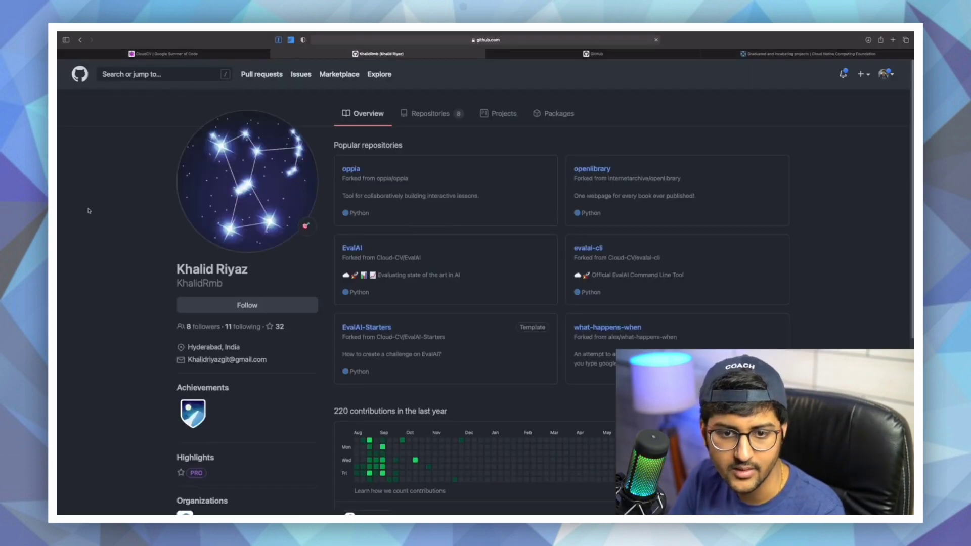
{"action": "key", "text": "super+bracketleft"}
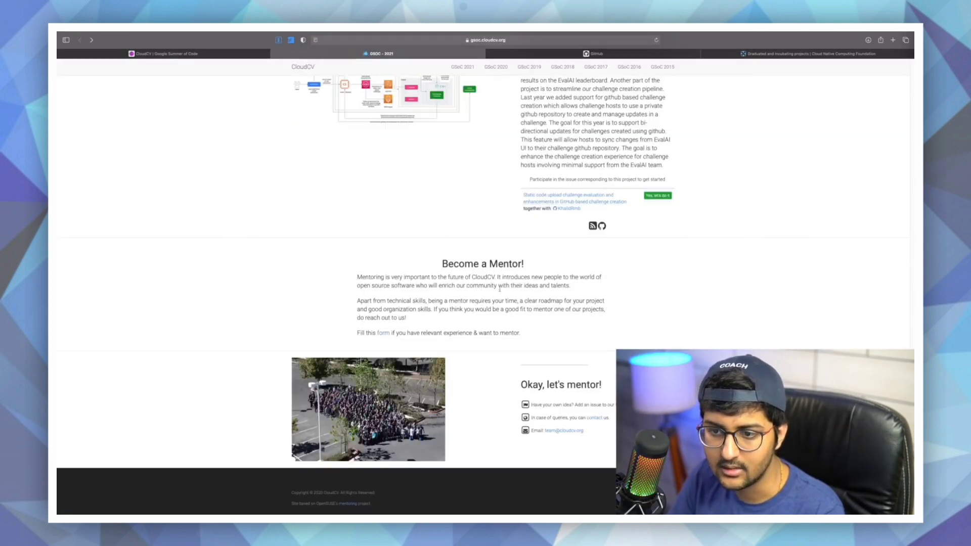
- Open the static code upload challenge details and read its title and deliverables
{"action": "left_click", "coordinate": [582, 198]}
{"action": "scroll", "coordinate": [378, 200], "scroll_direction": "down", "scroll_amount": 1}
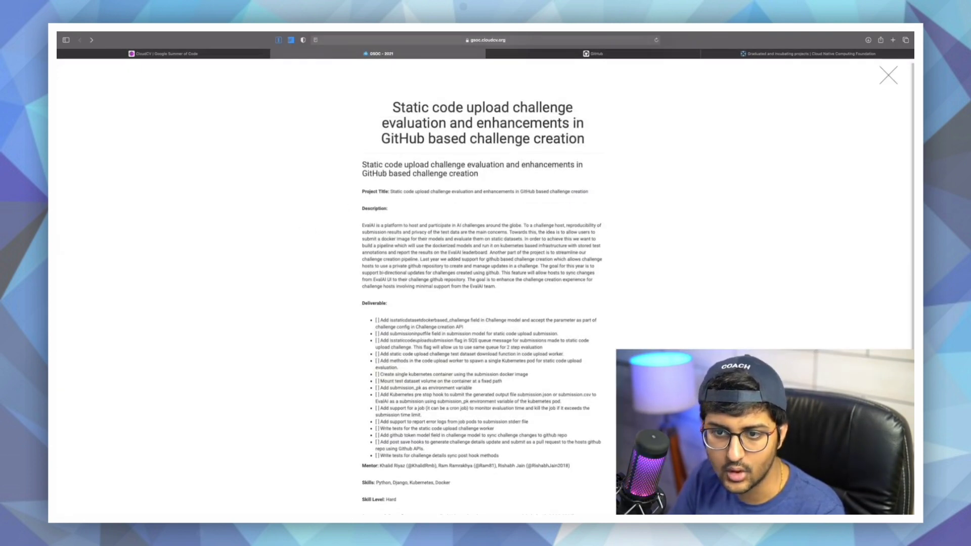
{"action": "left_click_drag", "start_coordinate": [389, 193], "coordinate": [590, 185]}
{"action": "left_click_drag", "start_coordinate": [352, 233], "coordinate": [497, 287]}
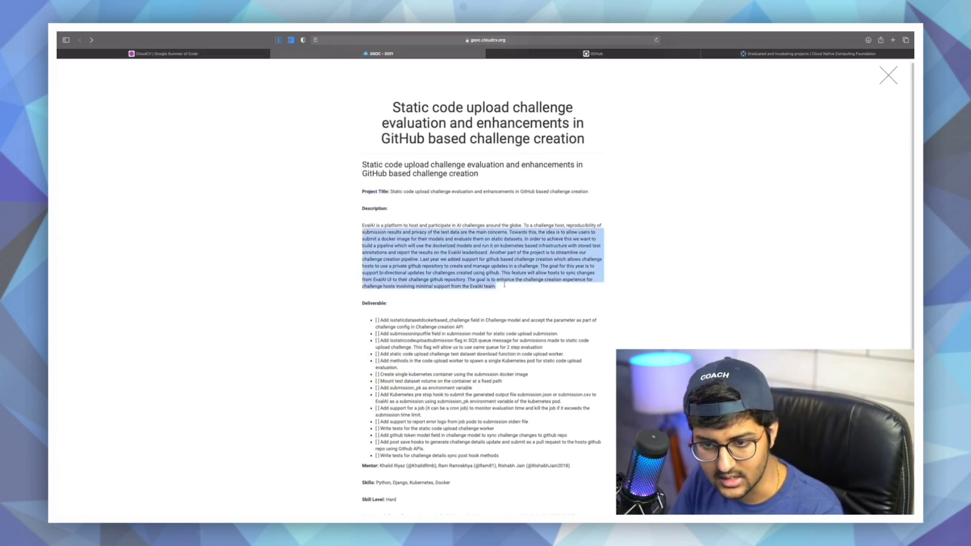
{"action": "left_click", "coordinate": [503, 284]}
{"action": "scroll", "coordinate": [503, 284], "scroll_direction": "down", "scroll_amount": 4}
{"action": "left_click_drag", "start_coordinate": [366, 188], "coordinate": [562, 258]}
{"action": "left_click", "coordinate": [393, 177]}
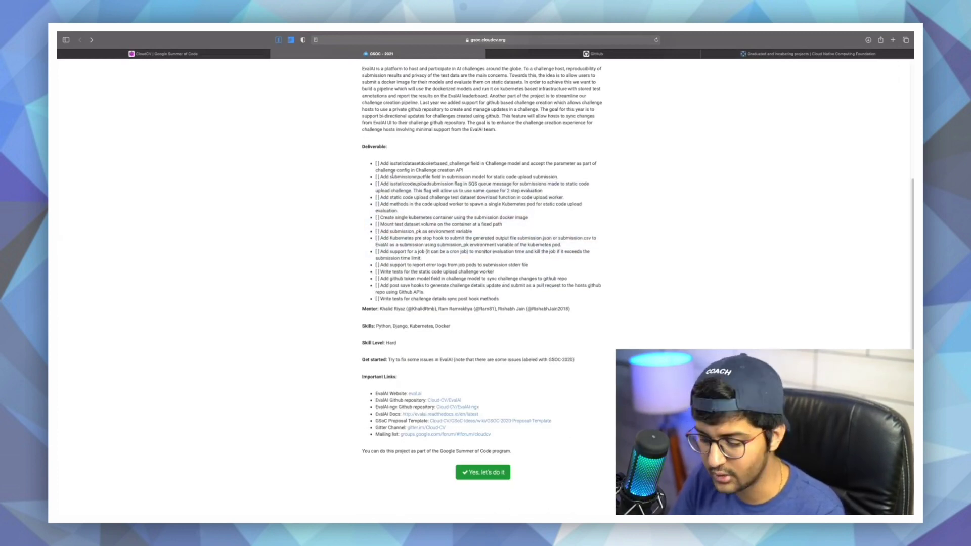
- Enlarge the page and read the mentor and skills: Python, Django, Kubernetes, Docker
{"action": "key", "text": "ctrl+plus"}
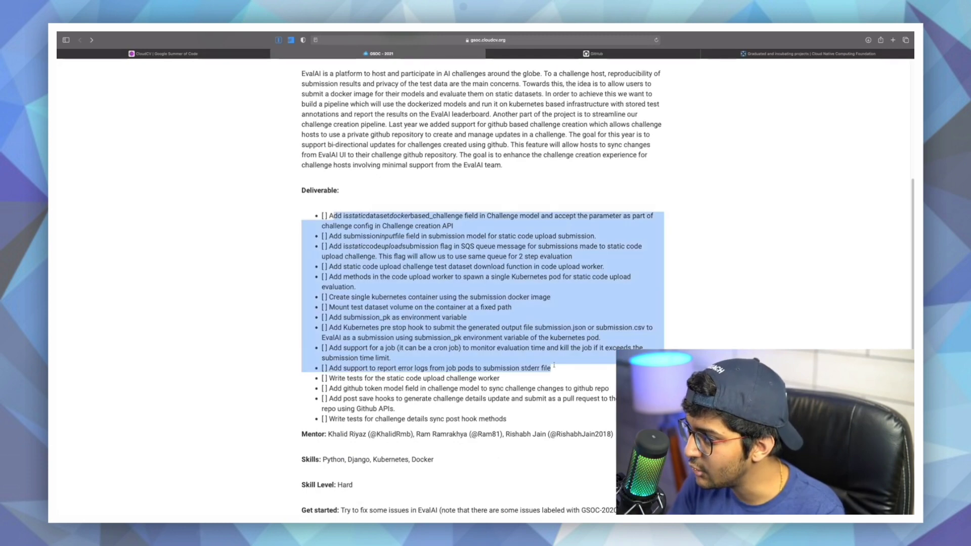
{"action": "left_click_drag", "start_coordinate": [338, 215], "coordinate": [607, 405]}
{"action": "scroll", "coordinate": [352, 199], "scroll_direction": "down", "scroll_amount": 5}
{"action": "left_click", "coordinate": [353, 200]}
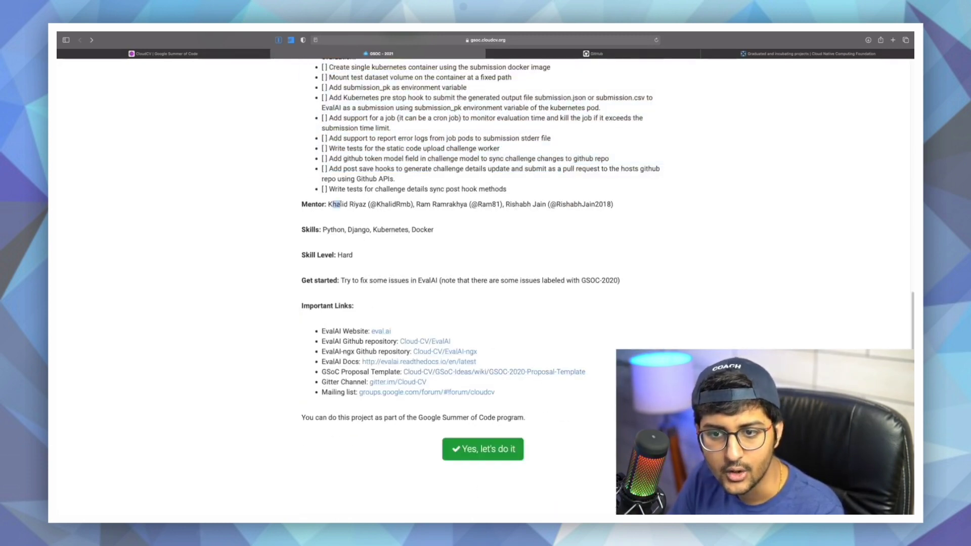
{"action": "left_click_drag", "start_coordinate": [329, 204], "coordinate": [613, 205]}
{"action": "left_click", "coordinate": [613, 205]}
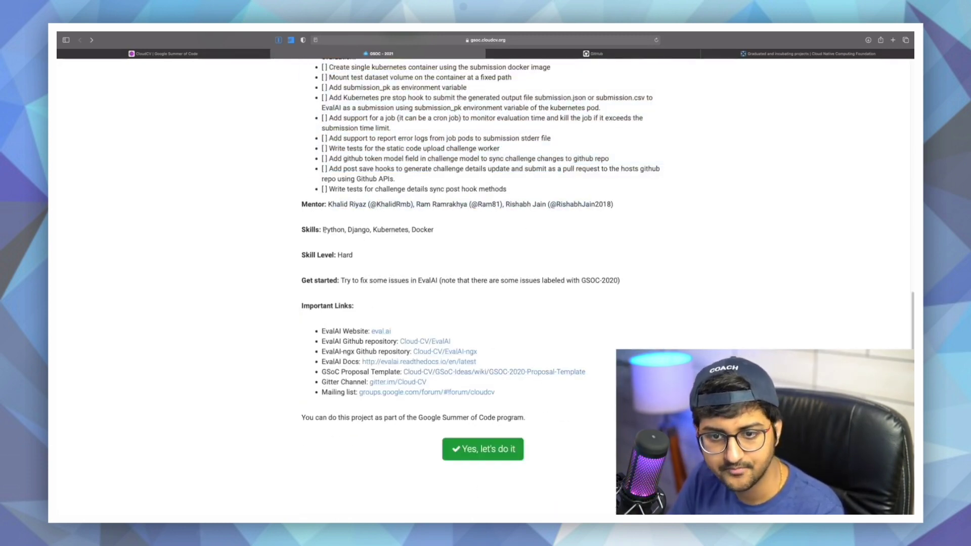
{"action": "left_click_drag", "start_coordinate": [324, 229], "coordinate": [412, 229]}
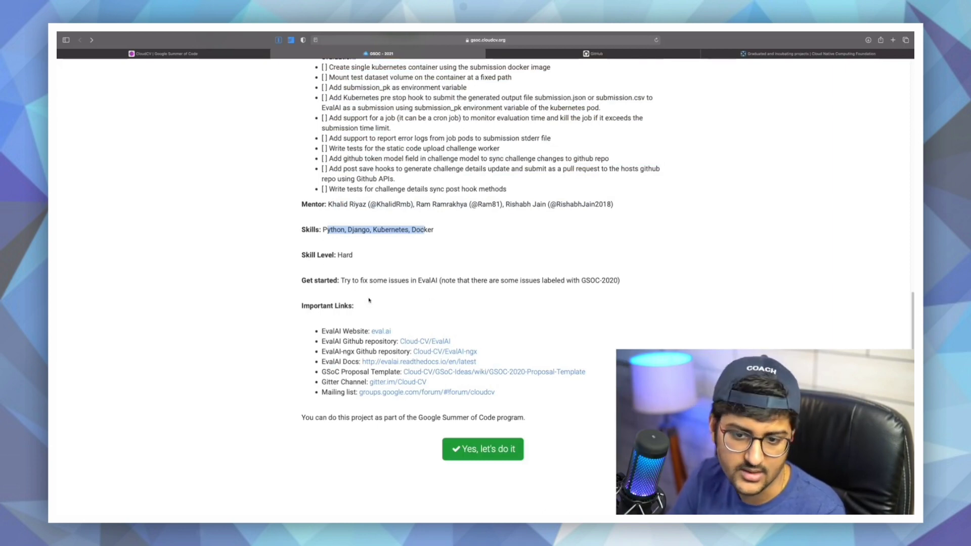
{"action": "left_click", "coordinate": [539, 241]}
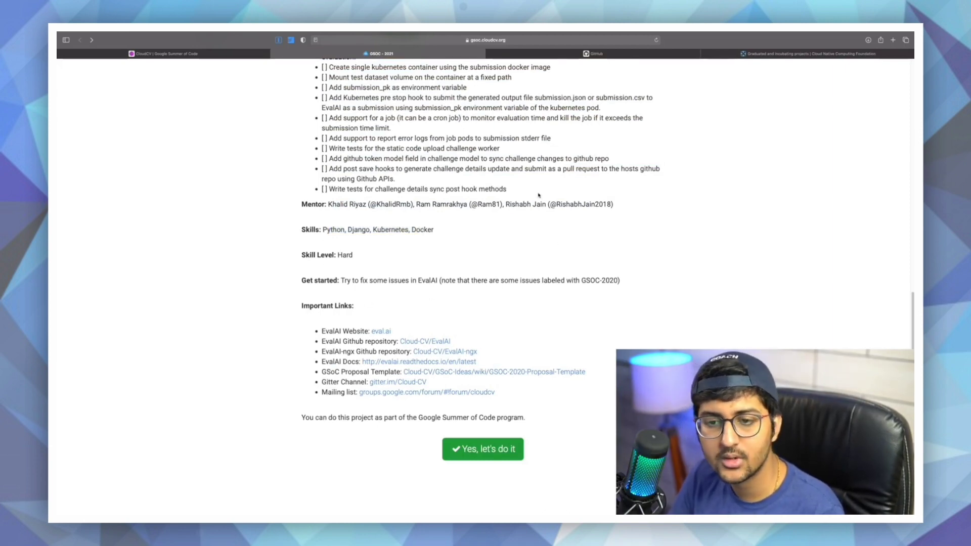